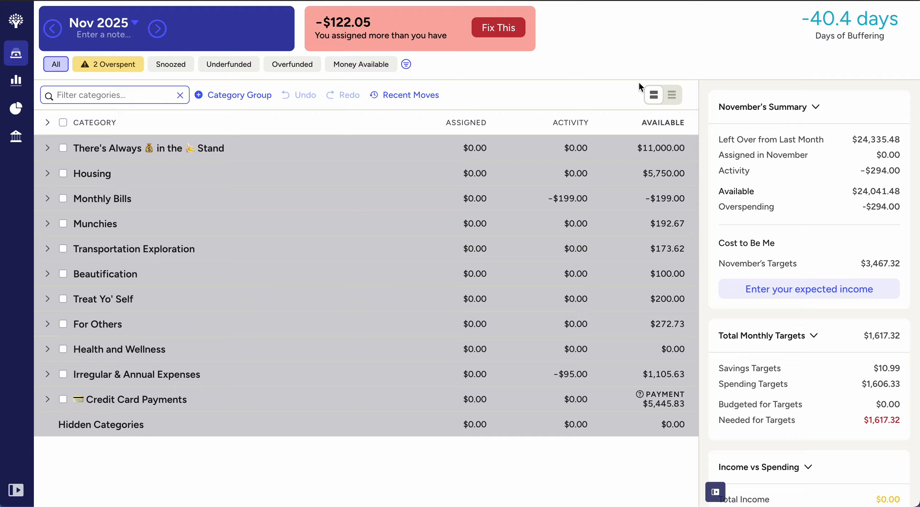
Look at the recent plans available to open, leaving the current plan open.
{"action": "left_click", "coordinate": [16, 22]}
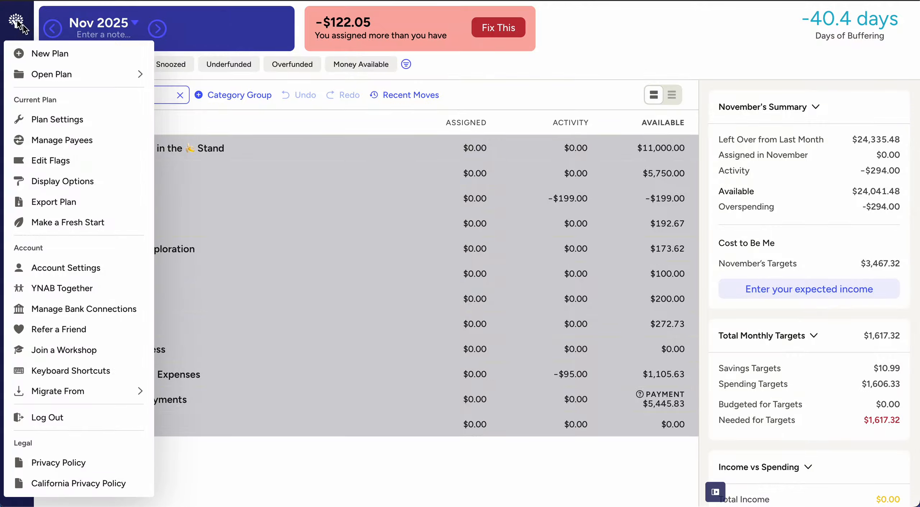
{"action": "mouse_move", "coordinate": [71, 80]}
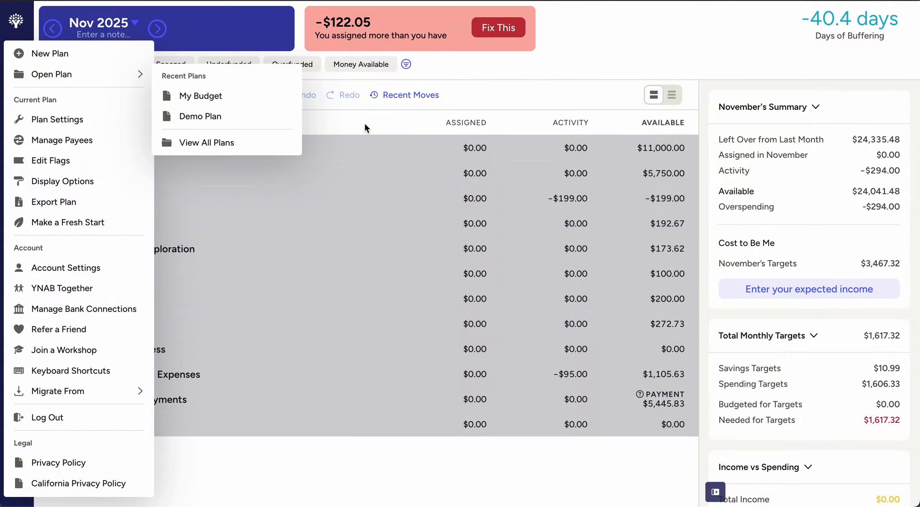
{"action": "left_click", "coordinate": [600, 51]}
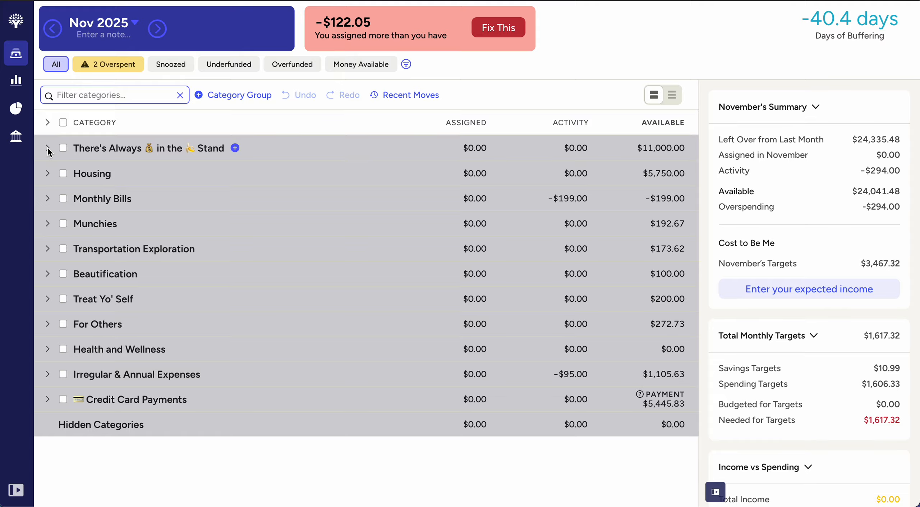
Review the categories in the There's Always 💰 in the 🍌 Stand group and the Housing group, collapsing each one after viewing.
{"action": "left_click", "coordinate": [48, 148]}
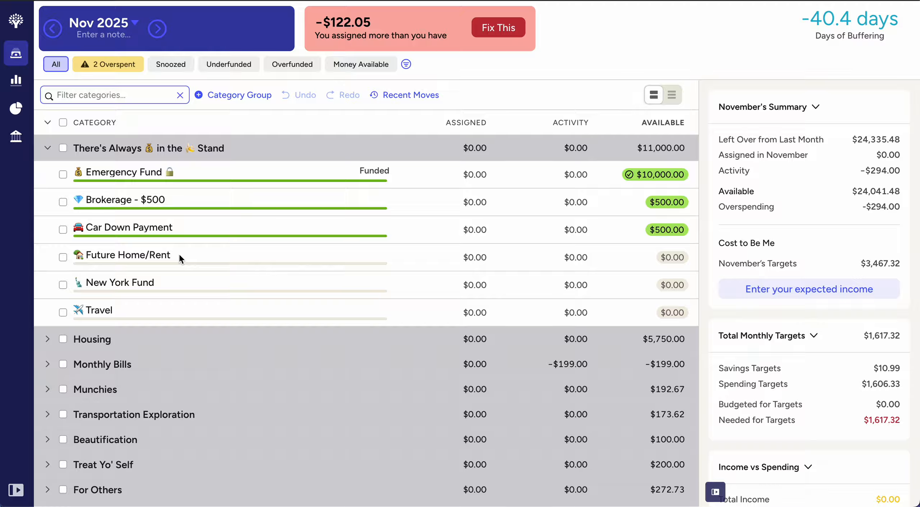
{"action": "scroll", "coordinate": [179, 257], "scroll_direction": "down", "scroll_amount": 2}
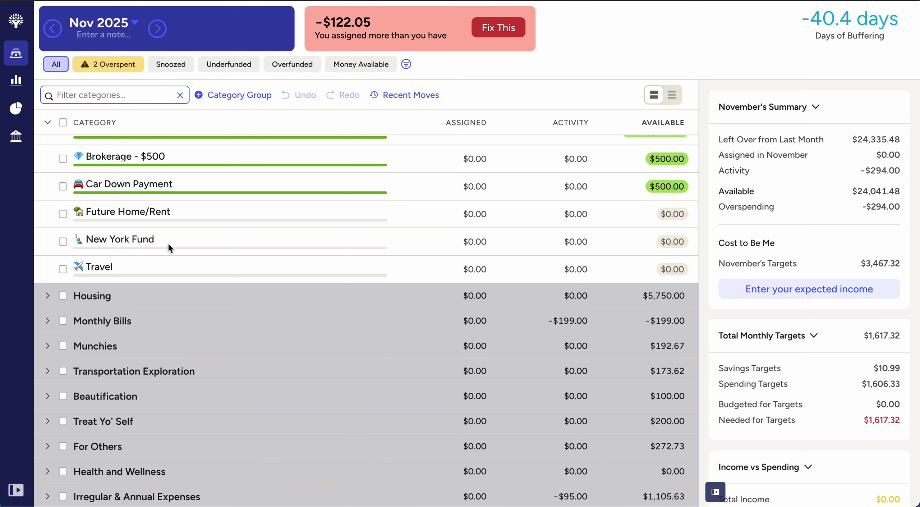
{"action": "scroll", "coordinate": [168, 244], "scroll_direction": "down", "scroll_amount": 1}
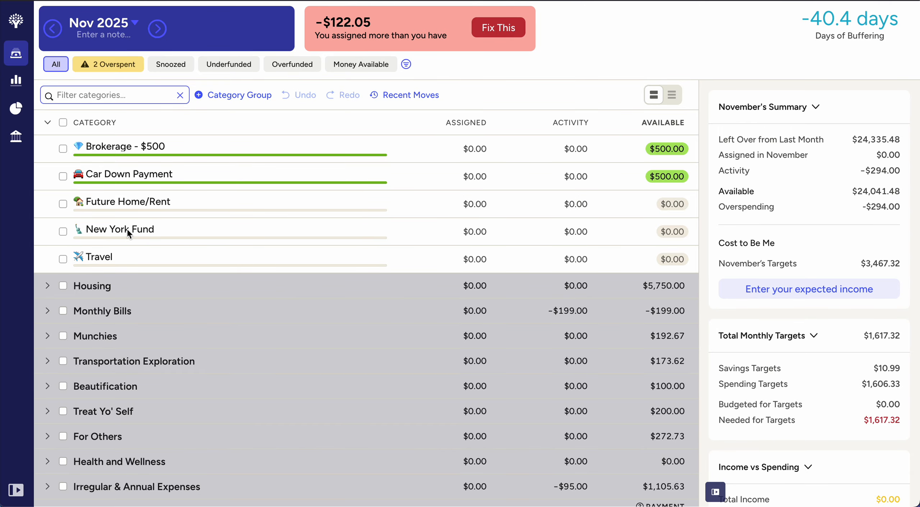
{"action": "scroll", "coordinate": [127, 229], "scroll_direction": "up", "scroll_amount": 2}
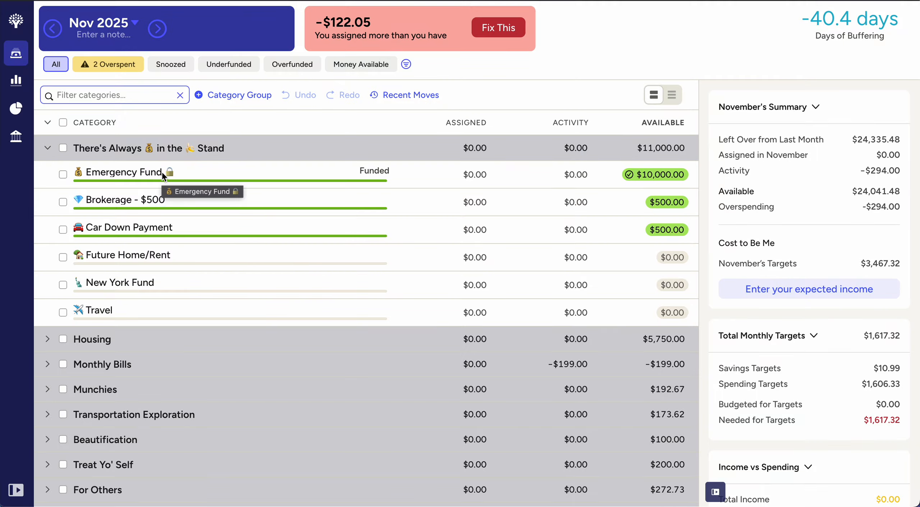
{"action": "left_click", "coordinate": [46, 147]}
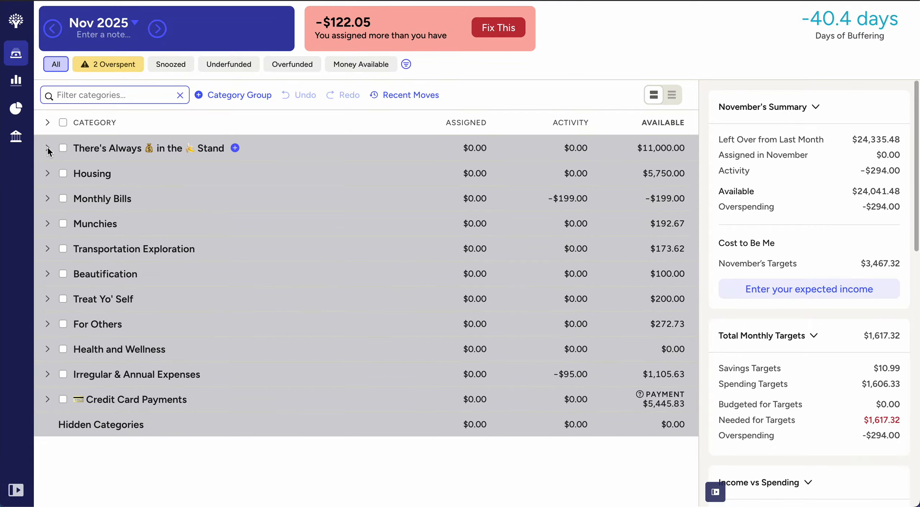
{"action": "left_click", "coordinate": [47, 174]}
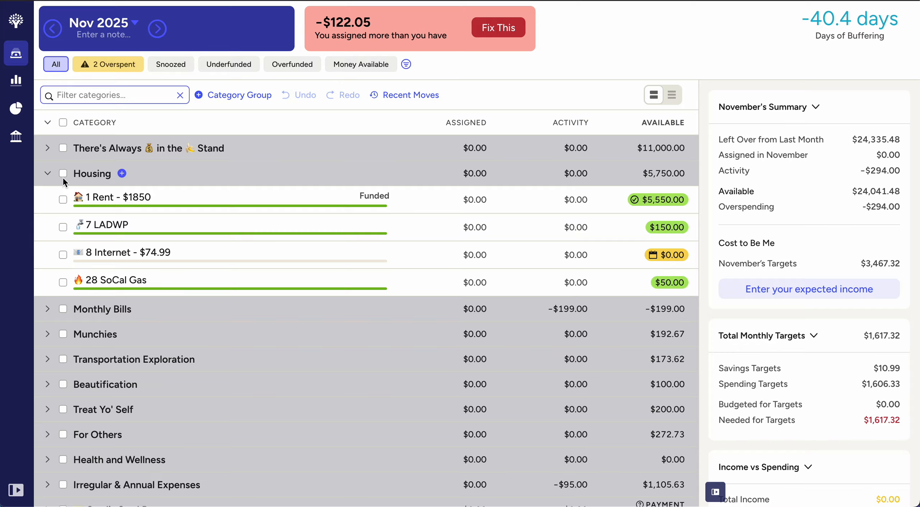
{"action": "left_click", "coordinate": [46, 174]}
Examine the bills, due dates and amounts in the Monthly Bills group, and collapse the group.
{"action": "left_click", "coordinate": [46, 199]}
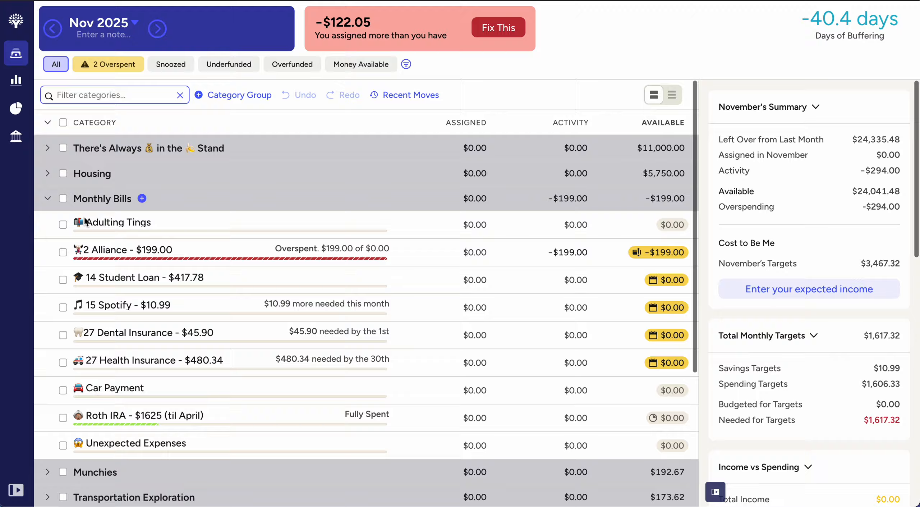
{"action": "scroll", "coordinate": [166, 285], "scroll_direction": "down", "scroll_amount": 1}
{"action": "scroll", "coordinate": [166, 284], "scroll_direction": "up", "scroll_amount": 1}
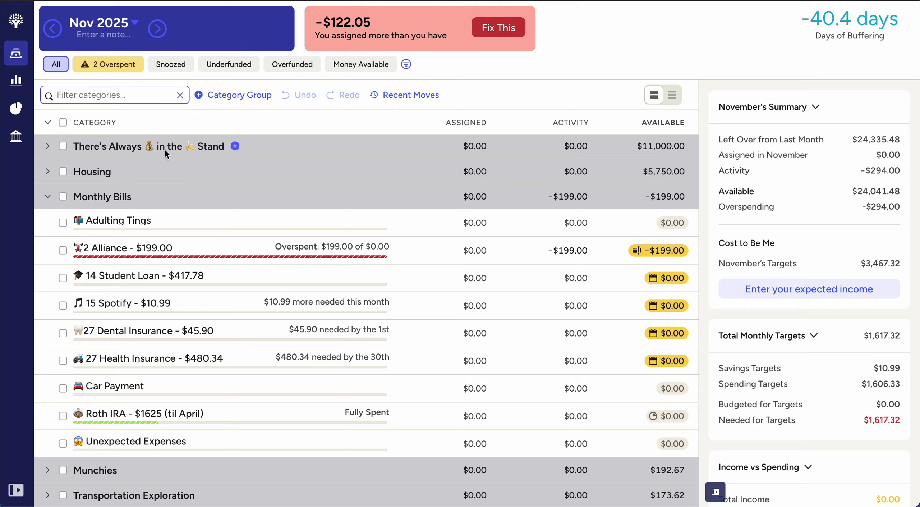
{"action": "scroll", "coordinate": [146, 226], "scroll_direction": "down", "scroll_amount": 1}
{"action": "scroll", "coordinate": [146, 226], "scroll_direction": "up", "scroll_amount": 1}
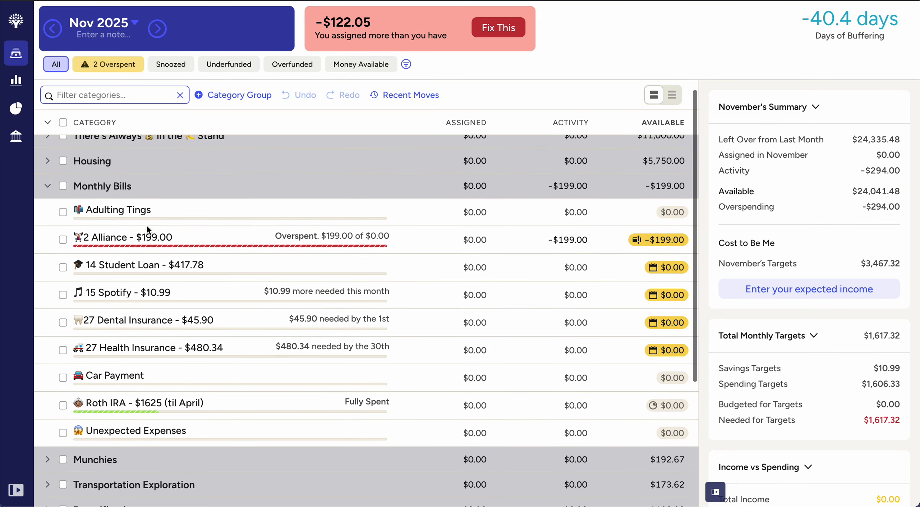
{"action": "scroll", "coordinate": [159, 238], "scroll_direction": "down", "scroll_amount": 1}
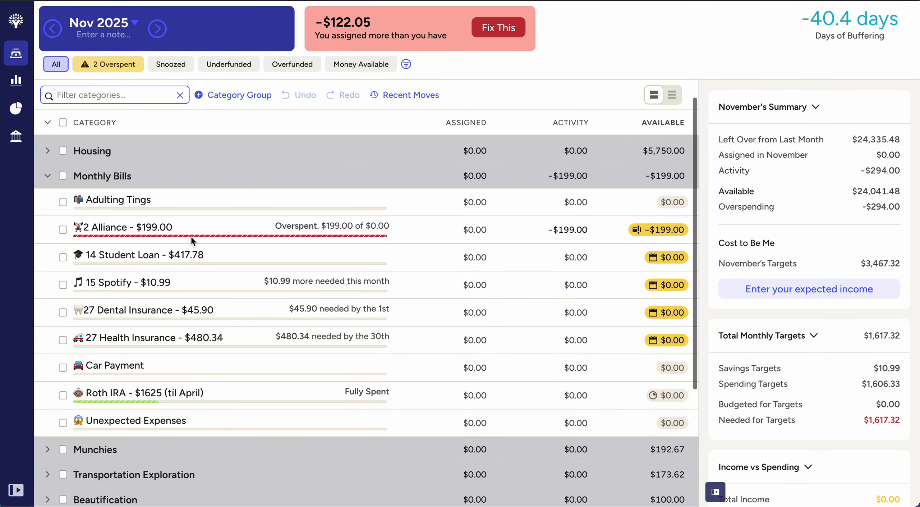
{"action": "scroll", "coordinate": [192, 236], "scroll_direction": "down", "scroll_amount": 1}
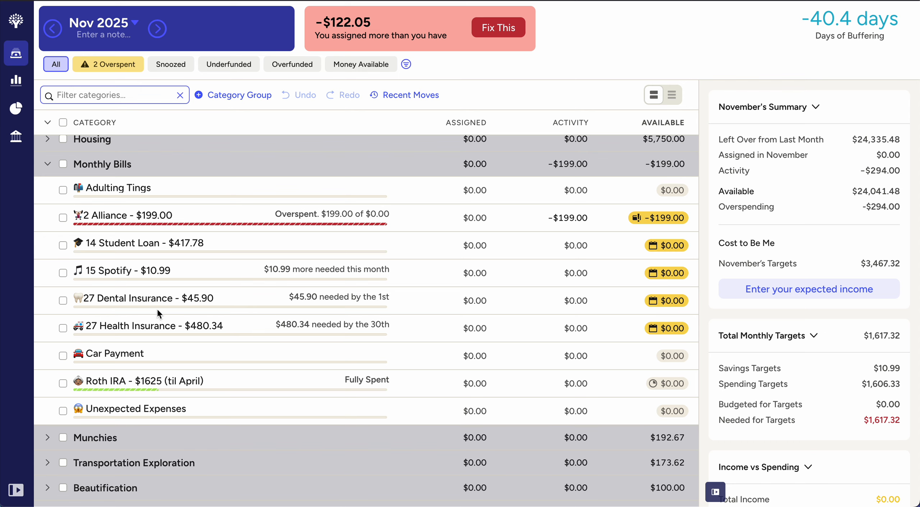
{"action": "scroll", "coordinate": [253, 327], "scroll_direction": "down", "scroll_amount": 1}
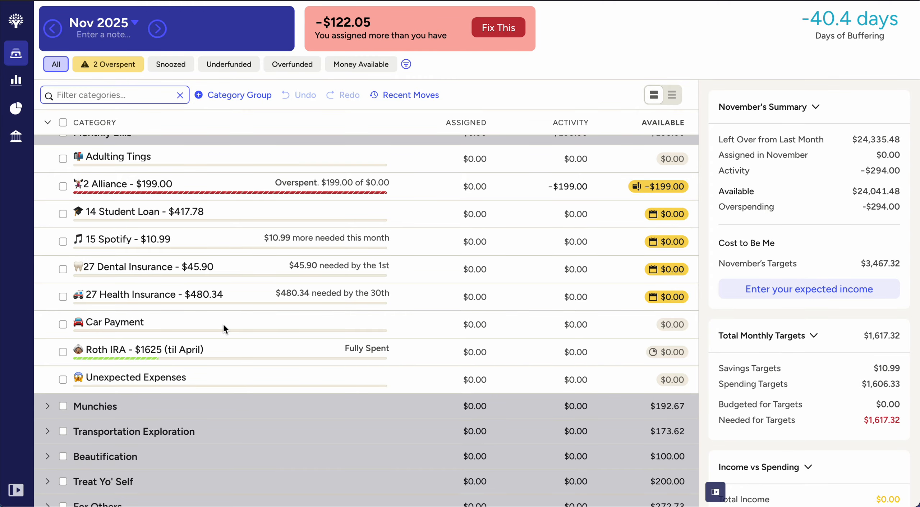
{"action": "scroll", "coordinate": [223, 325], "scroll_direction": "down", "scroll_amount": 1}
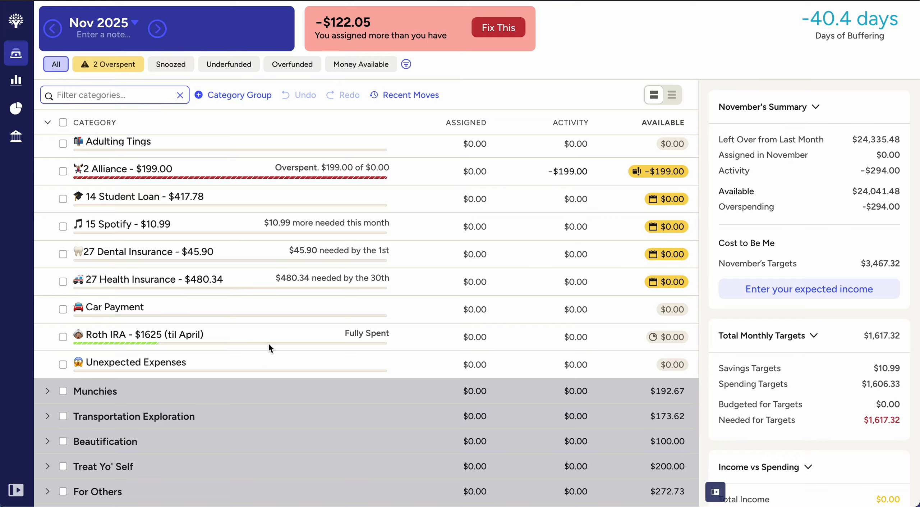
{"action": "scroll", "coordinate": [269, 347], "scroll_direction": "up", "scroll_amount": 2}
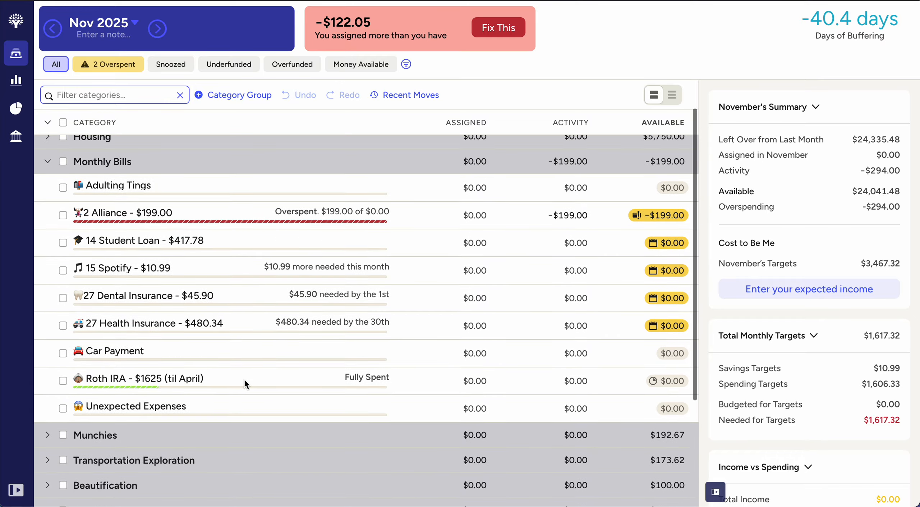
{"action": "scroll", "coordinate": [243, 379], "scroll_direction": "down", "scroll_amount": 4}
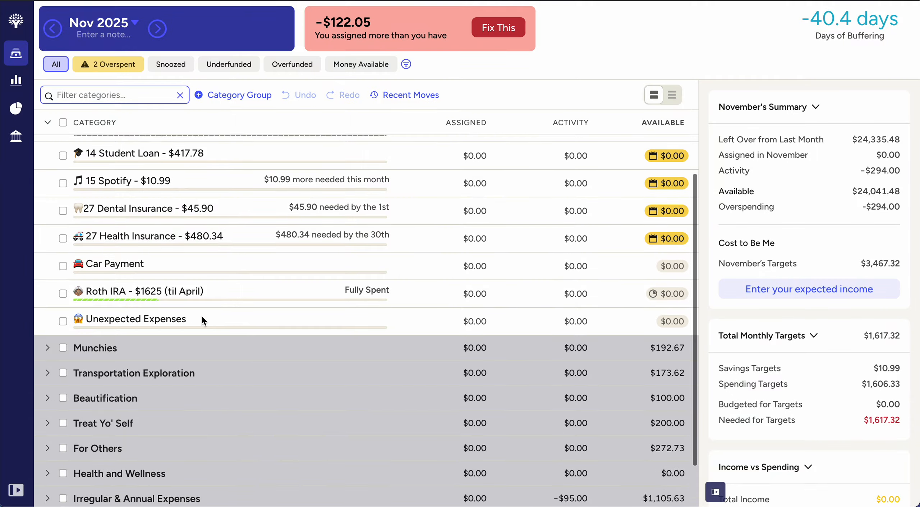
{"action": "scroll", "coordinate": [201, 317], "scroll_direction": "up", "scroll_amount": 5}
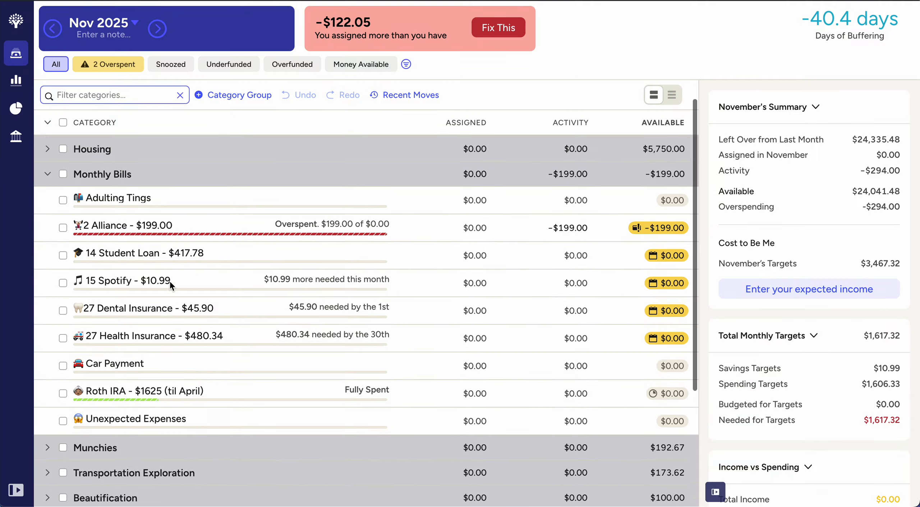
{"action": "left_click", "coordinate": [47, 173]}
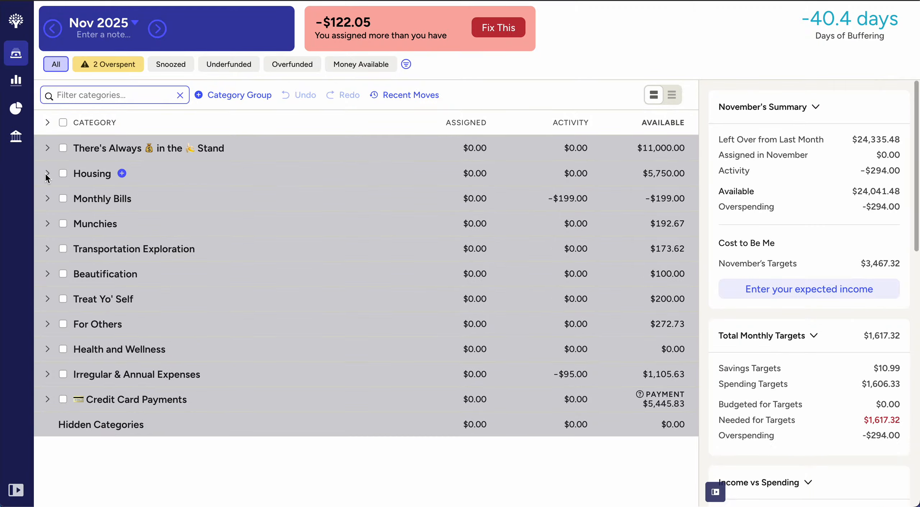
Review the food categories in the Munchies group and collapse it.
{"action": "left_click", "coordinate": [46, 218]}
{"action": "left_click", "coordinate": [48, 224]}
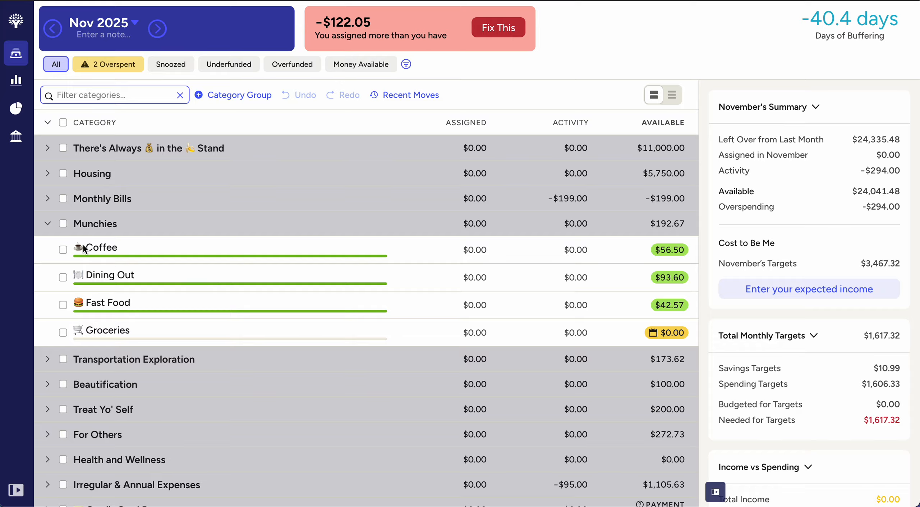
{"action": "left_click", "coordinate": [47, 223]}
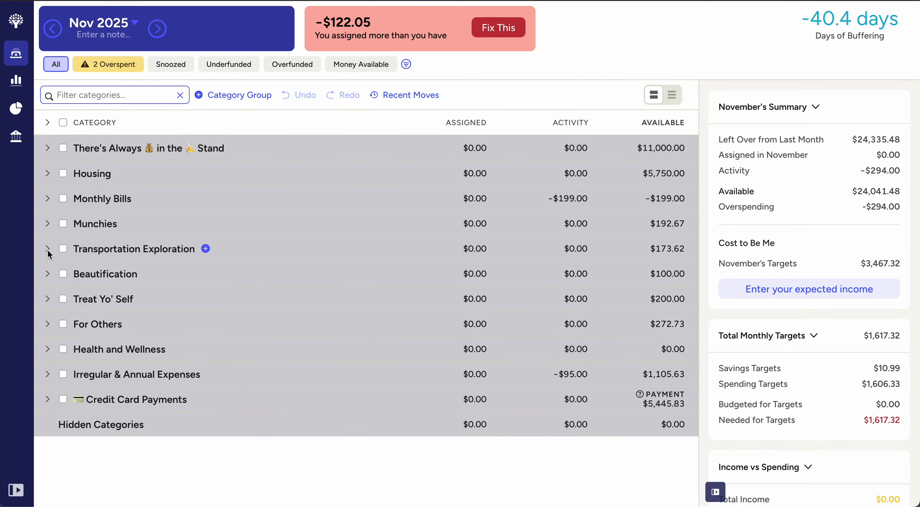
Review the Transportation Exploration categories, revisit those under Munchies, and collapse both groups.
{"action": "left_click", "coordinate": [47, 248]}
{"action": "scroll", "coordinate": [227, 341], "scroll_direction": "down", "scroll_amount": 1}
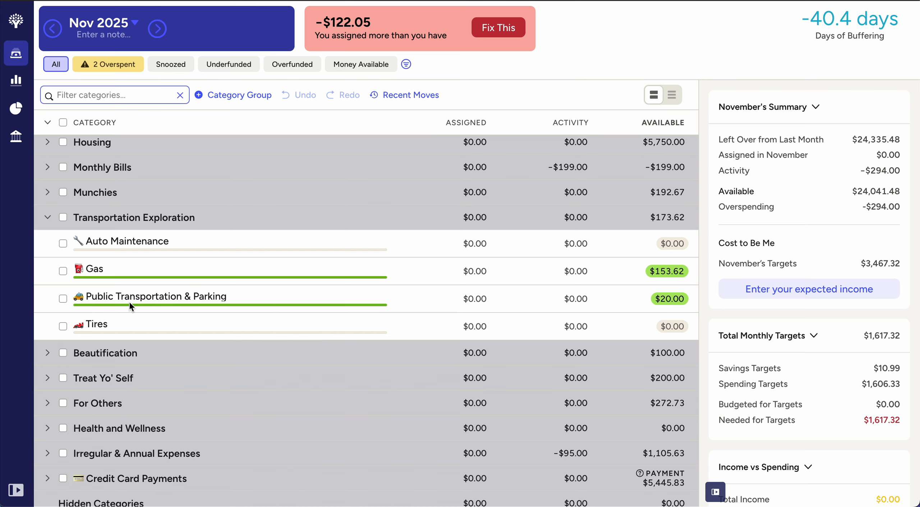
{"action": "scroll", "coordinate": [129, 303], "scroll_direction": "down", "scroll_amount": 1}
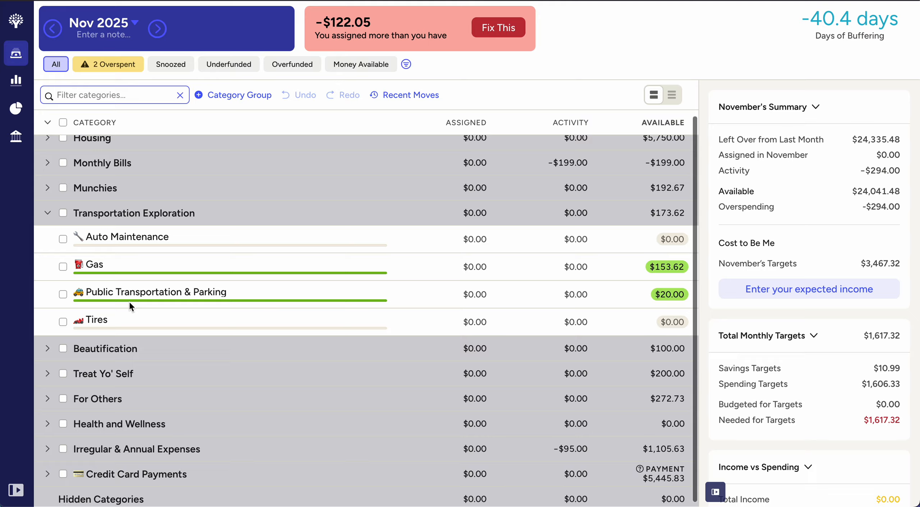
{"action": "scroll", "coordinate": [130, 302], "scroll_direction": "up", "scroll_amount": 1}
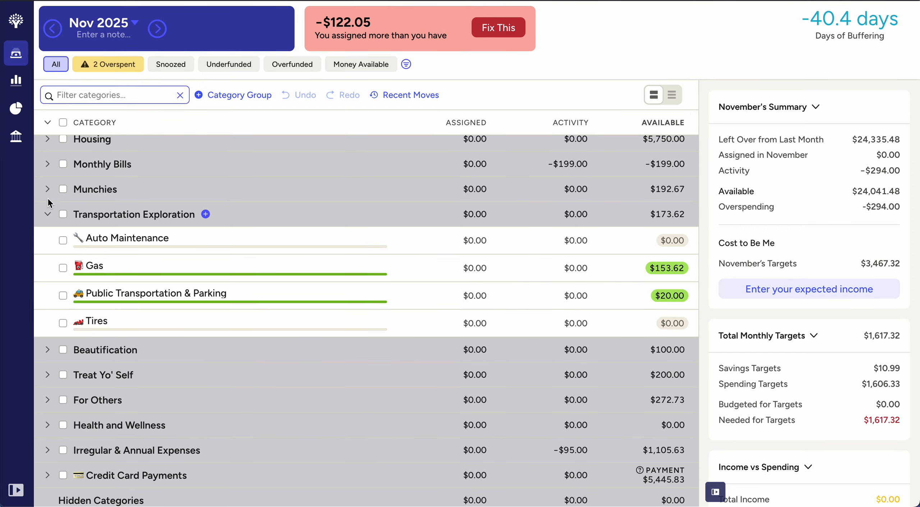
{"action": "left_click", "coordinate": [47, 188]}
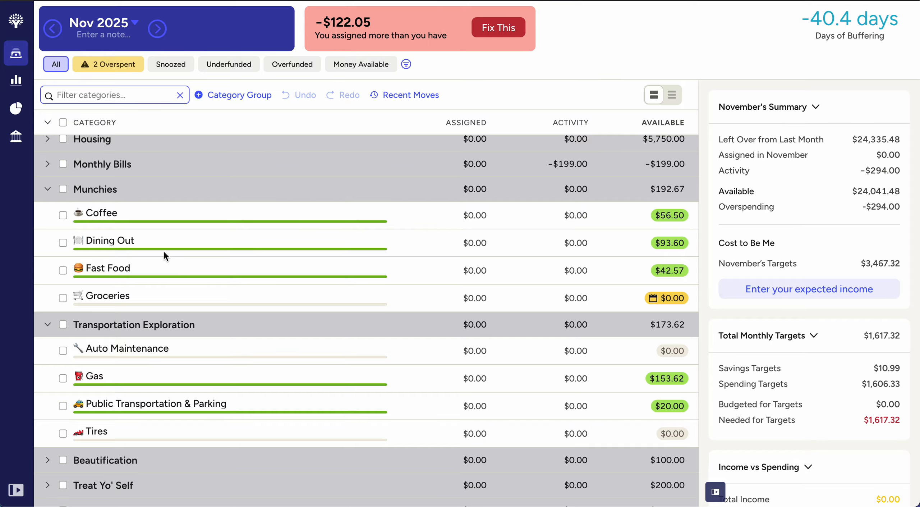
{"action": "left_click", "coordinate": [47, 190]}
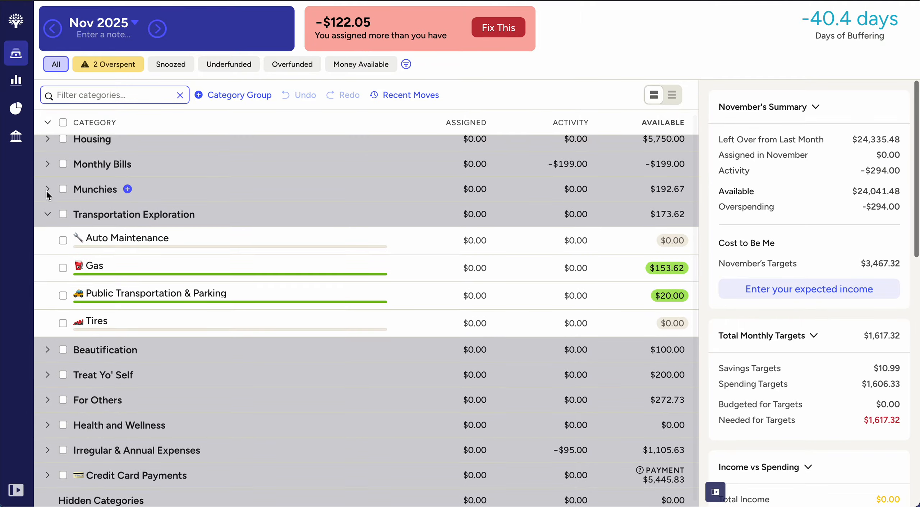
{"action": "left_click", "coordinate": [48, 215]}
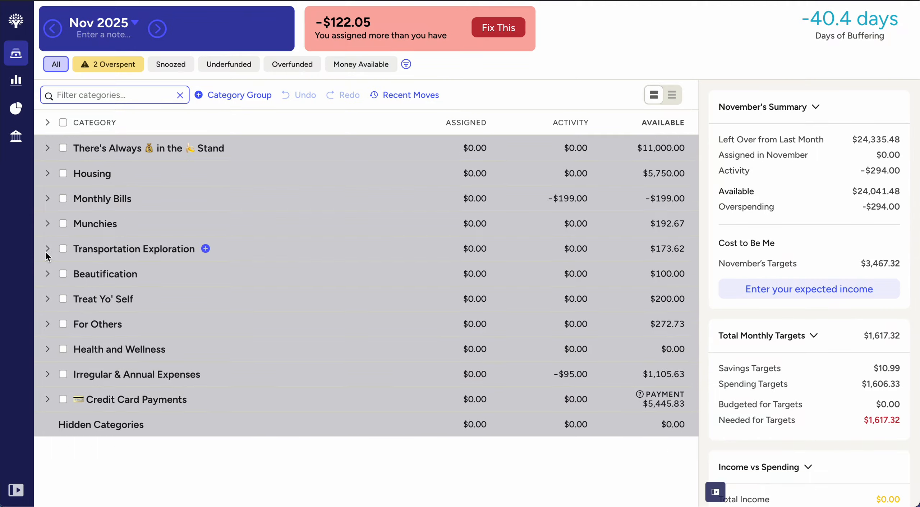
Review all categories in the Beautification group, from Fragrance through Toiletries, and collapse it.
{"action": "left_click", "coordinate": [48, 274]}
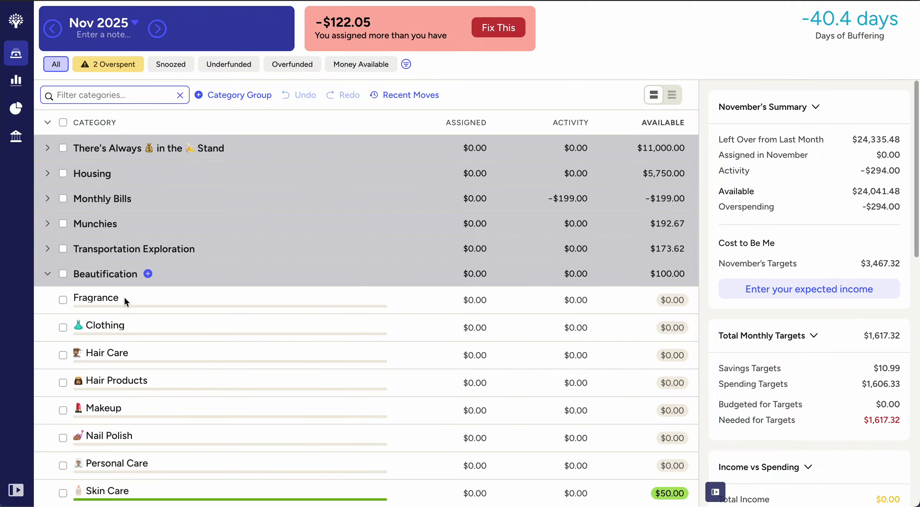
{"action": "scroll", "coordinate": [179, 324], "scroll_direction": "down", "scroll_amount": 2}
{"action": "scroll", "coordinate": [179, 344], "scroll_direction": "down", "scroll_amount": 2}
{"action": "scroll", "coordinate": [178, 342], "scroll_direction": "up", "scroll_amount": 1}
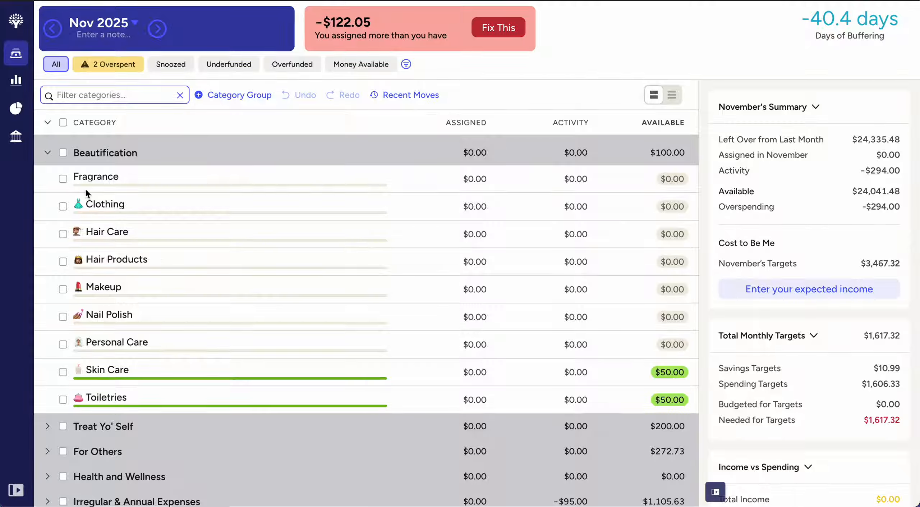
{"action": "left_click", "coordinate": [48, 152]}
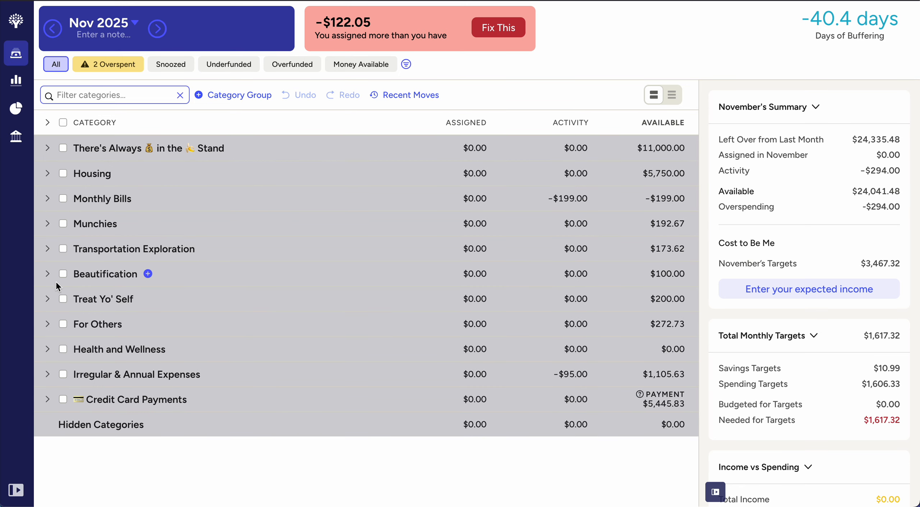
Review the Treat Yo' Self categories, from Dates through Technology, and collapse the group.
{"action": "left_click", "coordinate": [47, 299]}
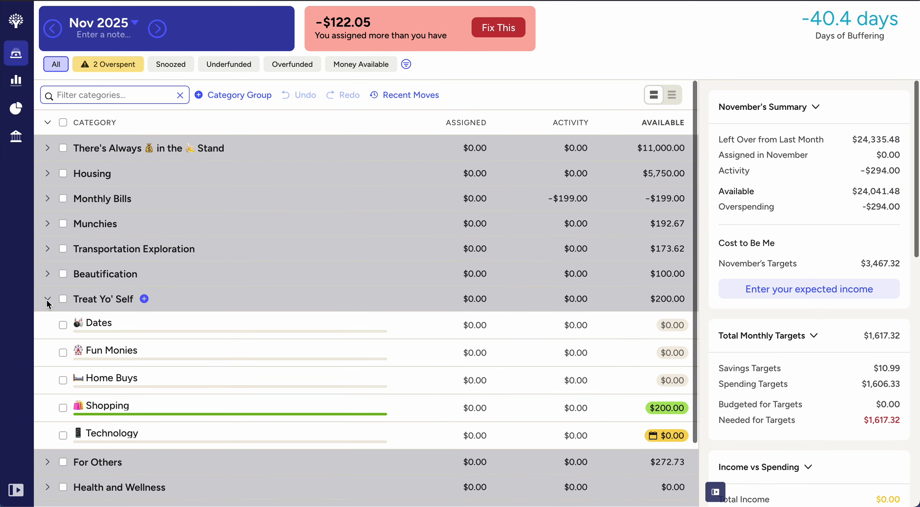
{"action": "scroll", "coordinate": [136, 367], "scroll_direction": "down", "scroll_amount": 2}
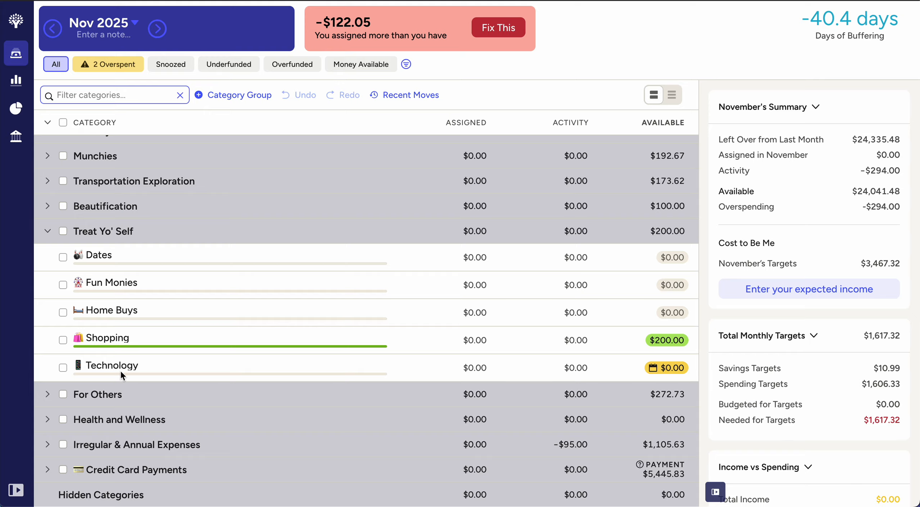
{"action": "left_click", "coordinate": [47, 232]}
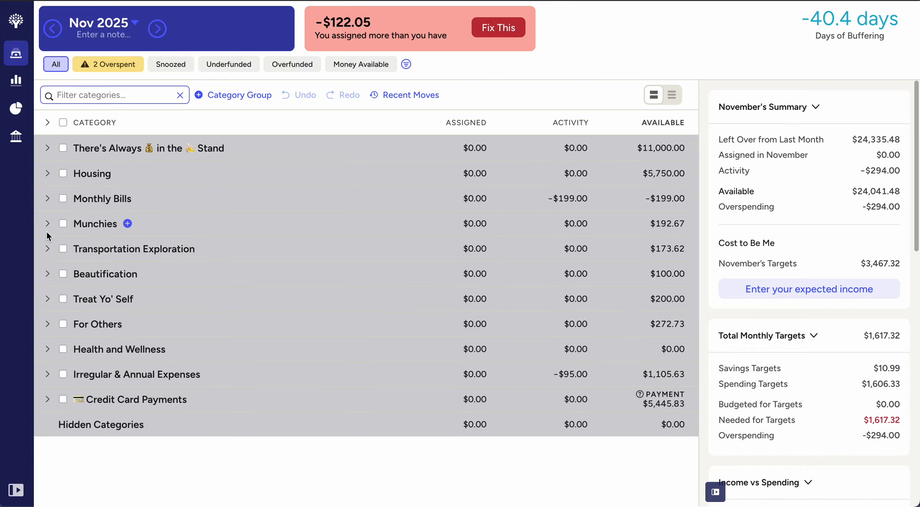
Review the categories in the For Others and Health and Wellness groups, collapsing each one.
{"action": "left_click", "coordinate": [48, 324]}
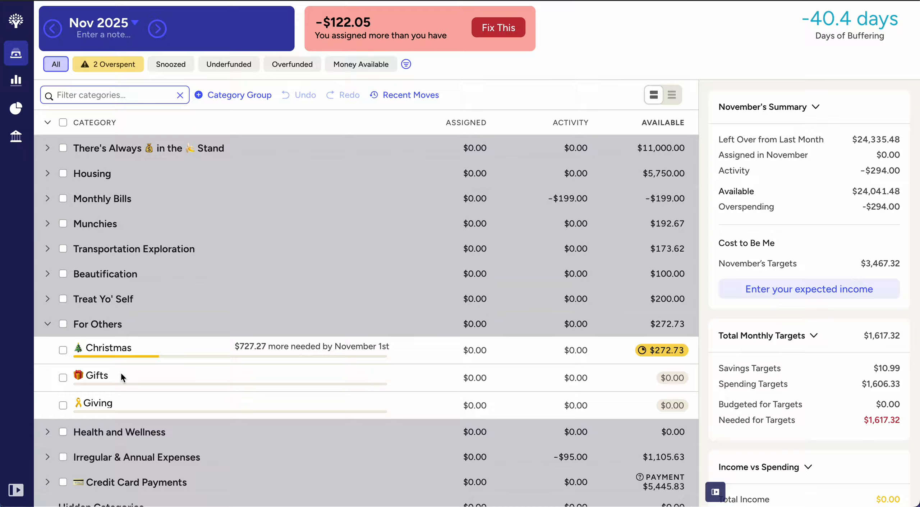
{"action": "left_click", "coordinate": [46, 323]}
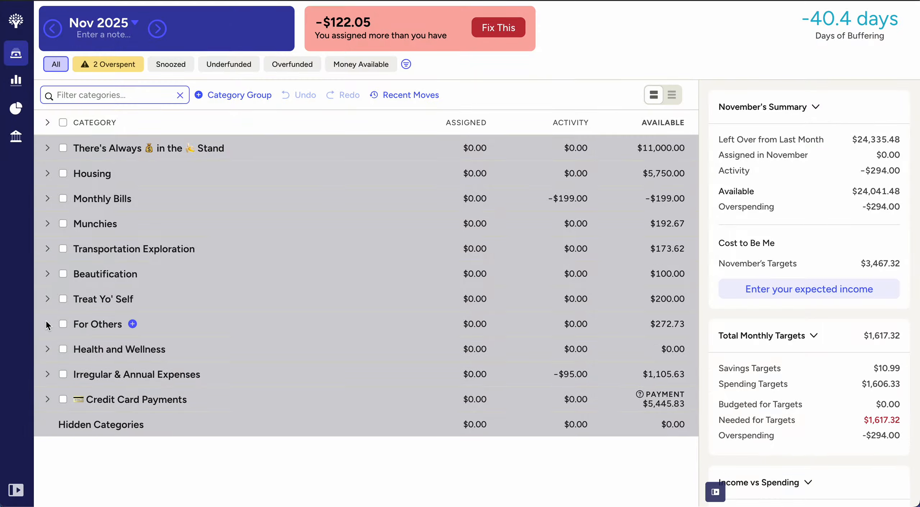
{"action": "left_click", "coordinate": [47, 349]}
{"action": "scroll", "coordinate": [174, 416], "scroll_direction": "down", "scroll_amount": 1}
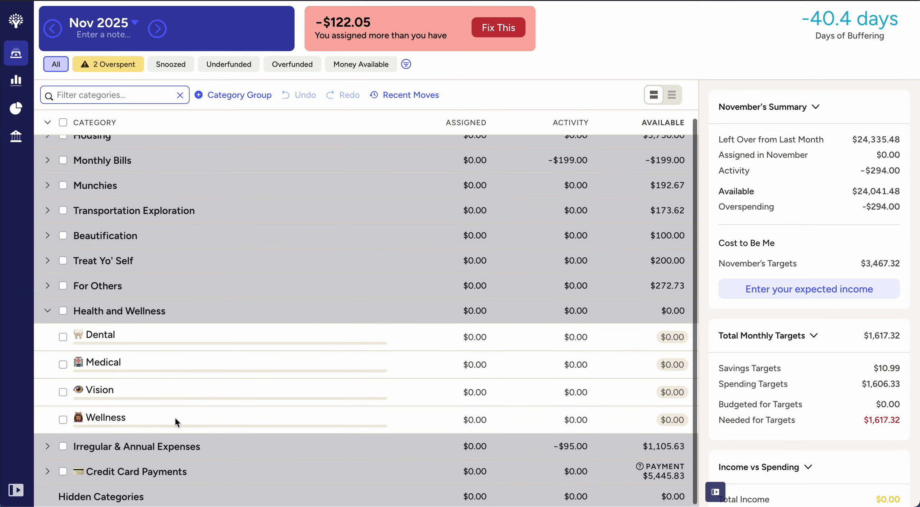
{"action": "scroll", "coordinate": [176, 417], "scroll_direction": "down", "scroll_amount": 1}
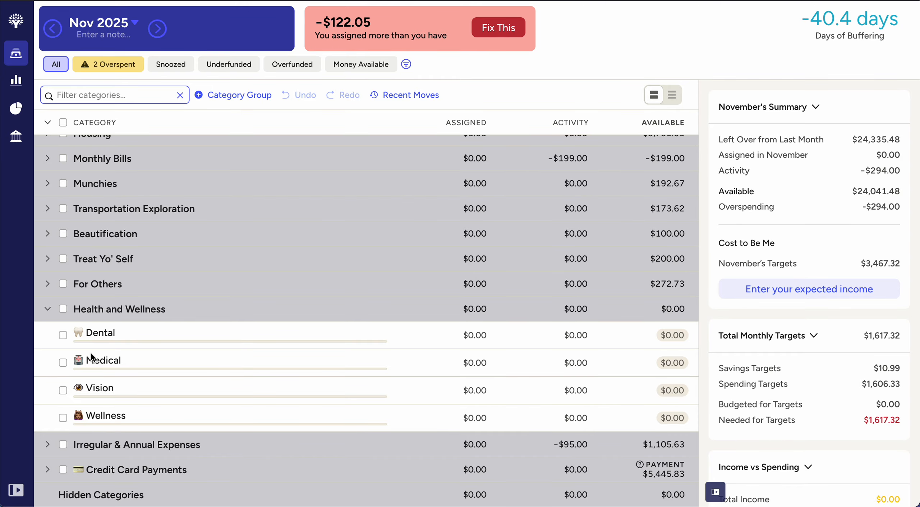
{"action": "left_click", "coordinate": [48, 310]}
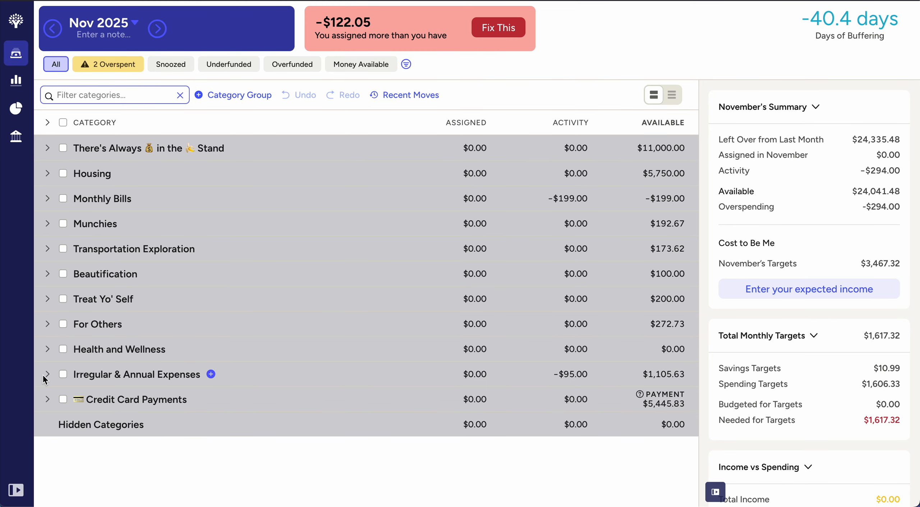
Review the Irregular & Annual Expenses categories, from AAA Membership through YNAB Fee, and collapse the group.
{"action": "left_click", "coordinate": [49, 374]}
{"action": "scroll", "coordinate": [162, 426], "scroll_direction": "down", "scroll_amount": 6}
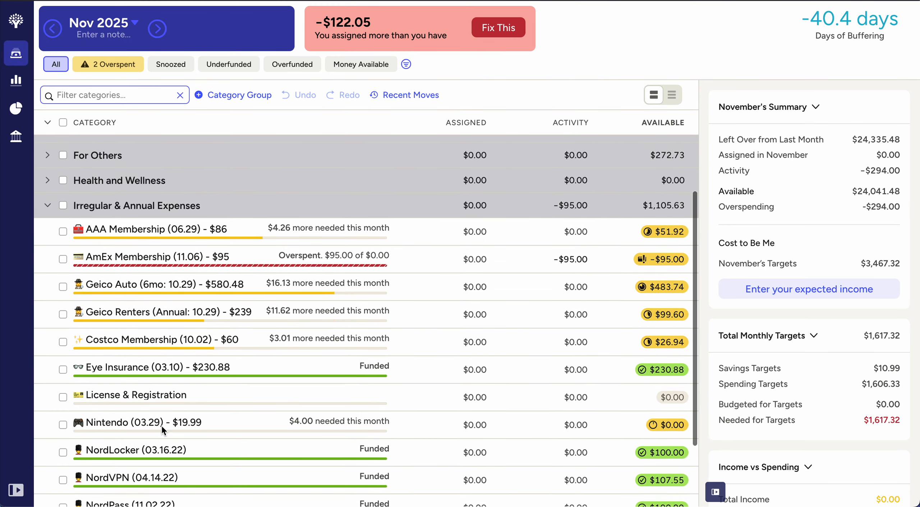
{"action": "scroll", "coordinate": [161, 426], "scroll_direction": "down", "scroll_amount": 1}
{"action": "scroll", "coordinate": [162, 425], "scroll_direction": "up", "scroll_amount": 1}
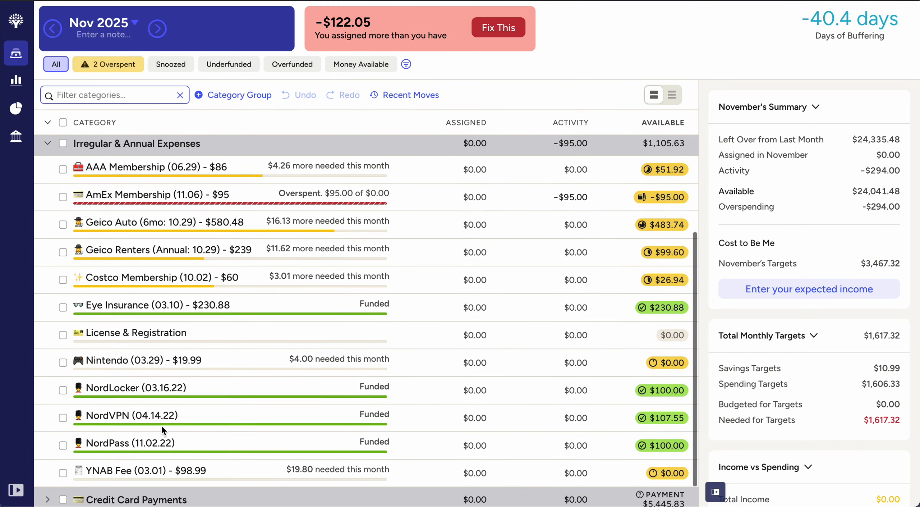
{"action": "scroll", "coordinate": [162, 426], "scroll_direction": "down", "scroll_amount": 1}
{"action": "scroll", "coordinate": [162, 428], "scroll_direction": "up", "scroll_amount": 1}
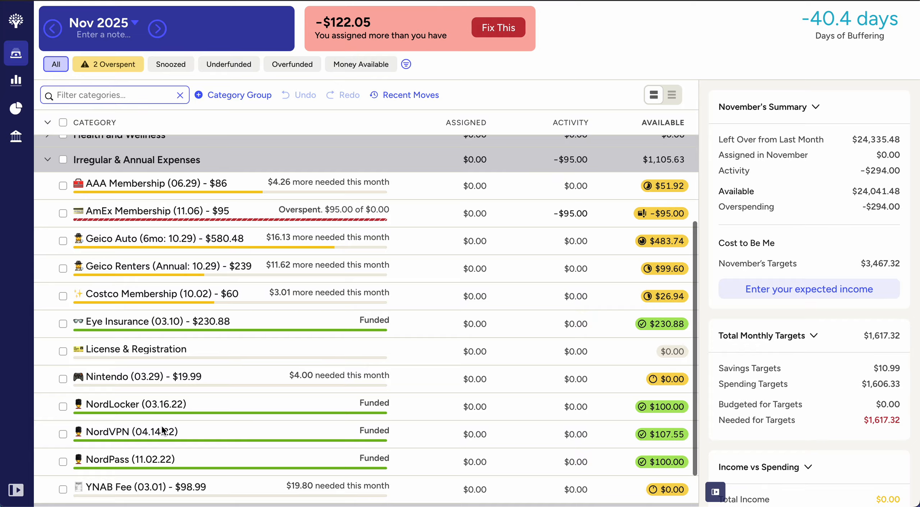
{"action": "scroll", "coordinate": [162, 427], "scroll_direction": "down", "scroll_amount": 1}
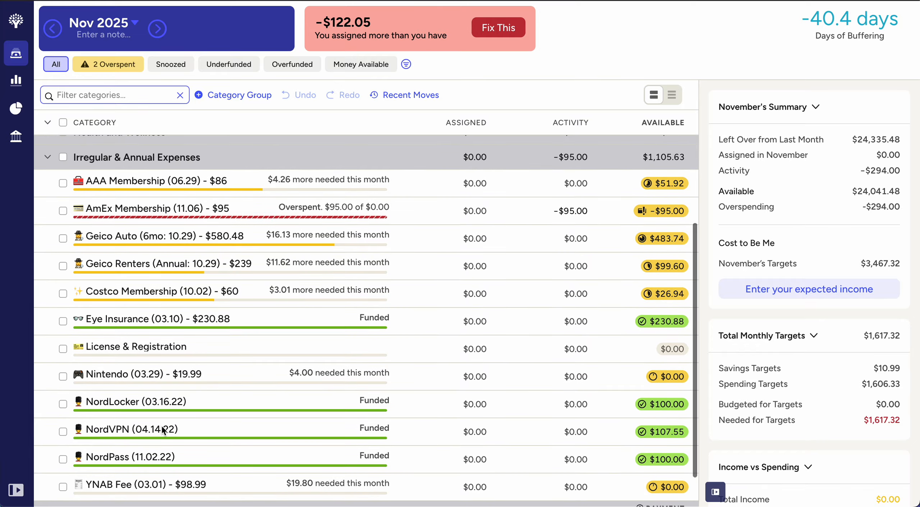
{"action": "left_click", "coordinate": [47, 158]}
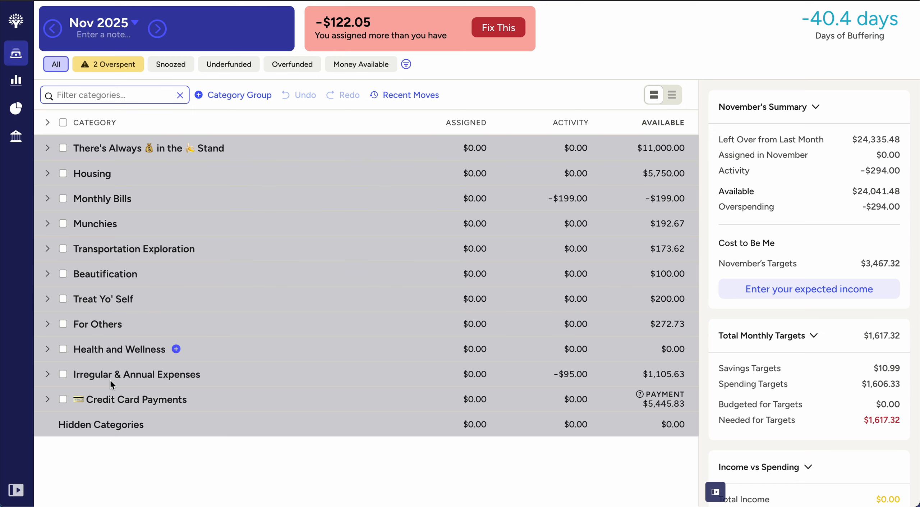
Open the Spending Breakdown report and set its period to Jan 2020 – Dec 2020.
{"action": "left_click", "coordinate": [15, 108]}
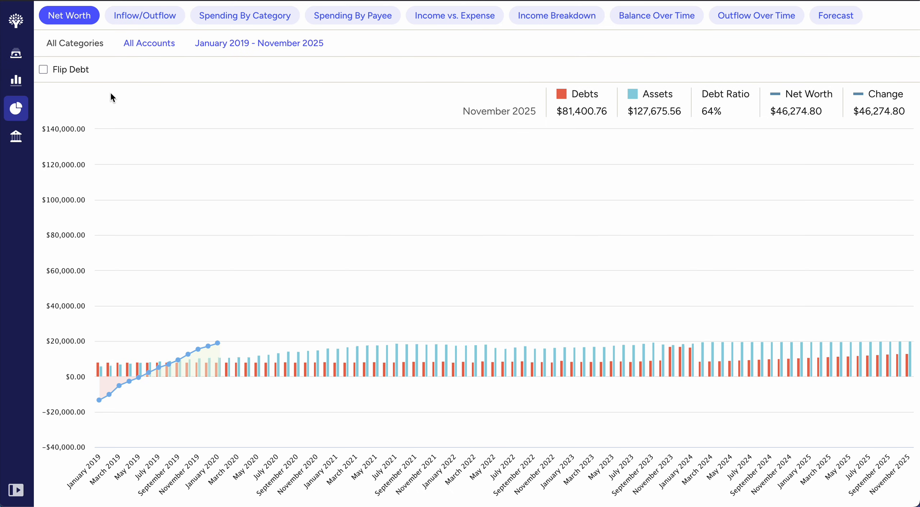
{"action": "left_click", "coordinate": [16, 80]}
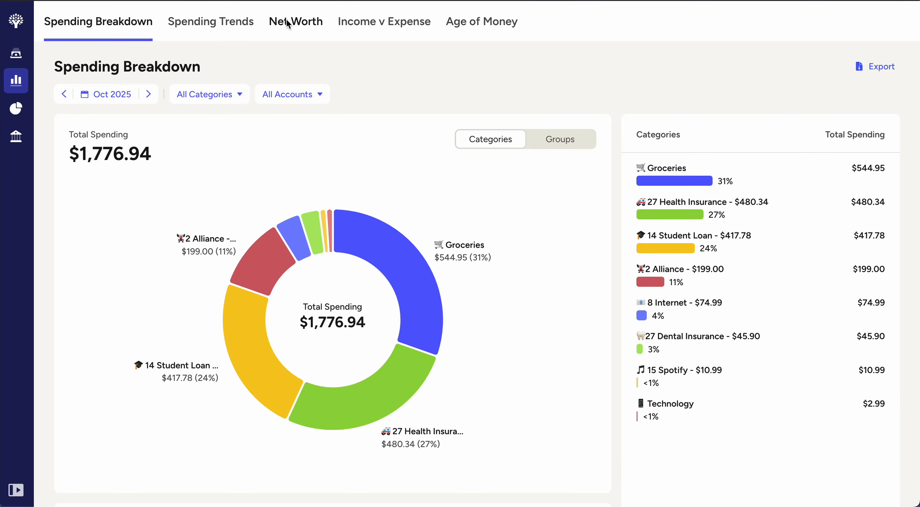
{"action": "left_click", "coordinate": [84, 95]}
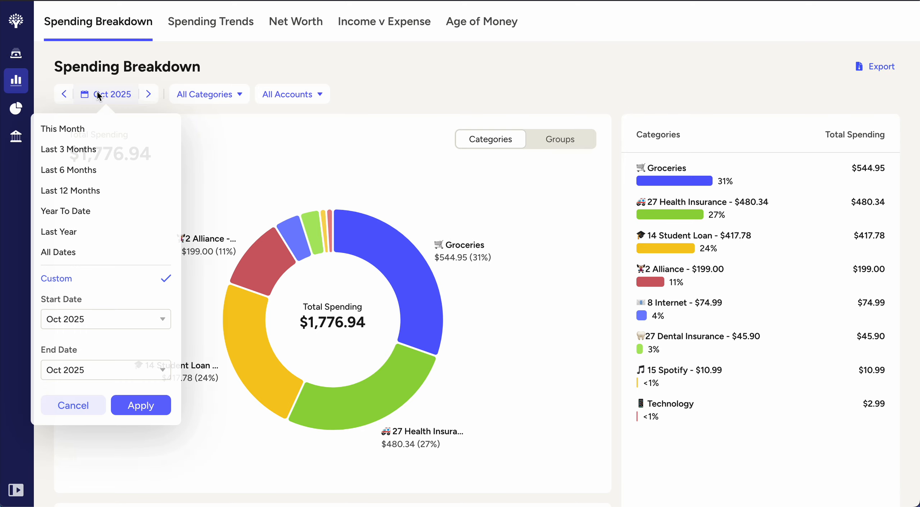
{"action": "left_click", "coordinate": [62, 231]}
{"action": "left_click", "coordinate": [65, 95]}
{"action": "left_click", "coordinate": [64, 94]}
{"action": "left_click", "coordinate": [65, 94]}
{"action": "left_click", "coordinate": [65, 94]}
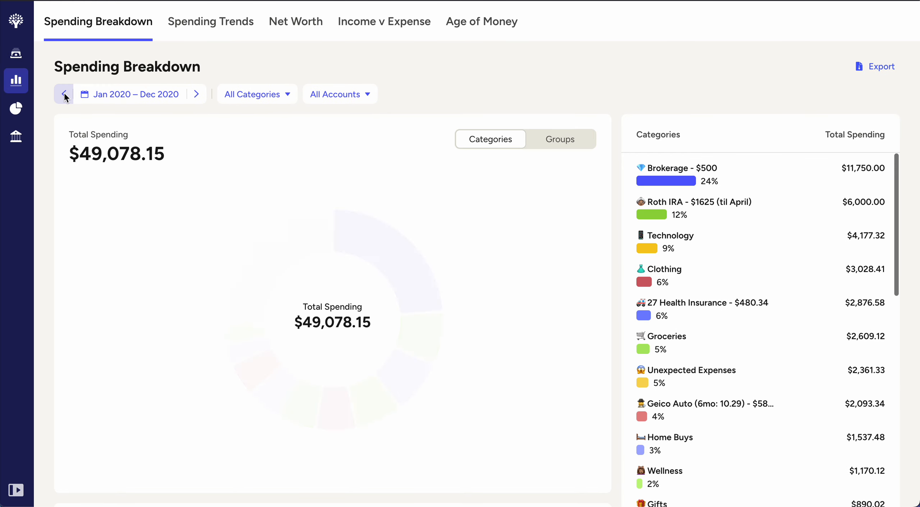
Narrow the spending report to a single month by setting its end date to Jan 2020.
{"action": "left_click", "coordinate": [123, 95]}
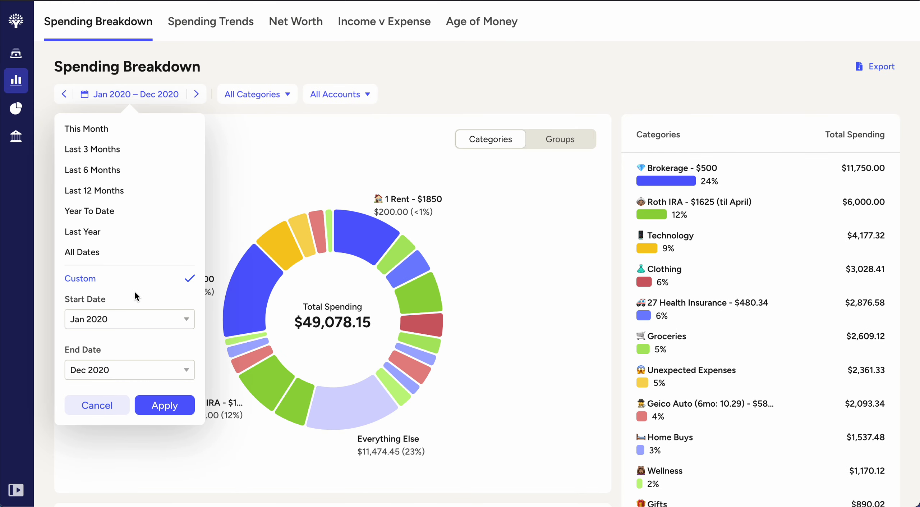
{"action": "left_click", "coordinate": [111, 368]}
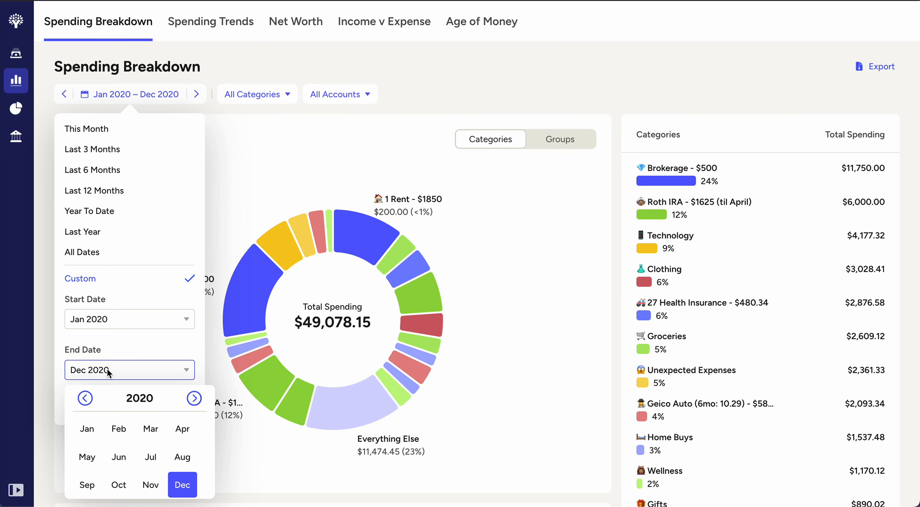
{"action": "left_click", "coordinate": [91, 431]}
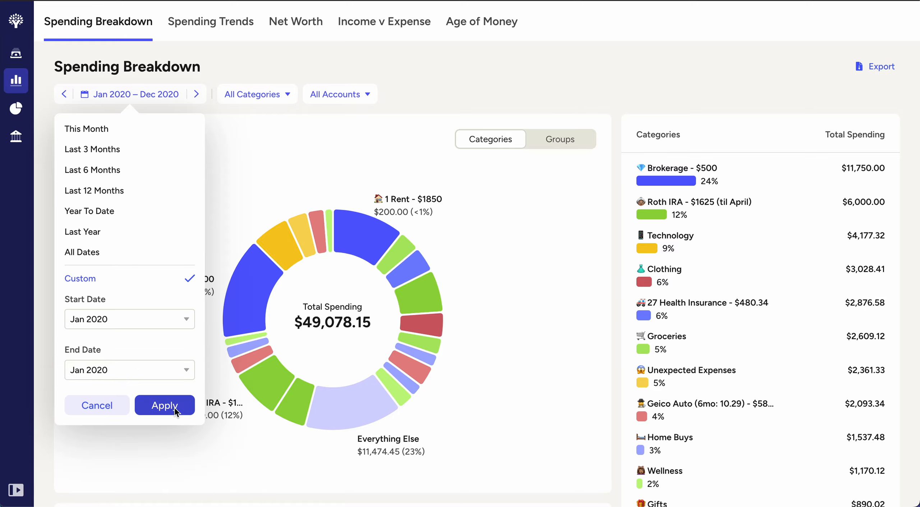
{"action": "left_click", "coordinate": [166, 404]}
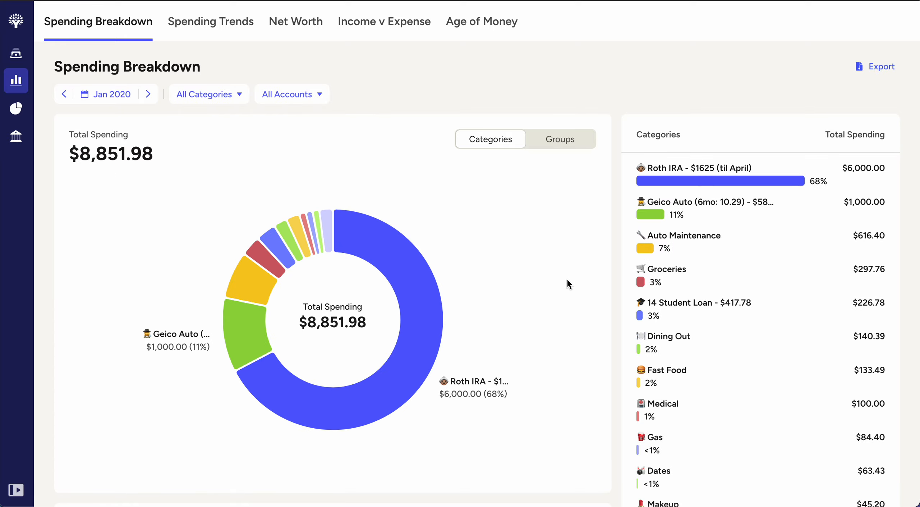
Examine the January 2020 spending by category and by group, and open the Monthly Bills breakdown.
{"action": "scroll", "coordinate": [567, 280], "scroll_direction": "down", "scroll_amount": 1}
{"action": "scroll", "coordinate": [724, 181], "scroll_direction": "down", "scroll_amount": 2}
{"action": "scroll", "coordinate": [724, 181], "scroll_direction": "up", "scroll_amount": 2}
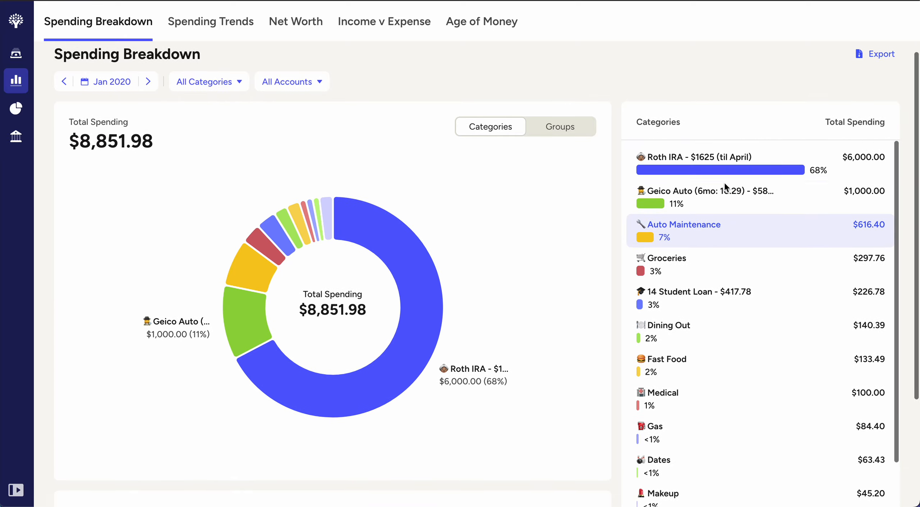
{"action": "left_click", "coordinate": [574, 126]}
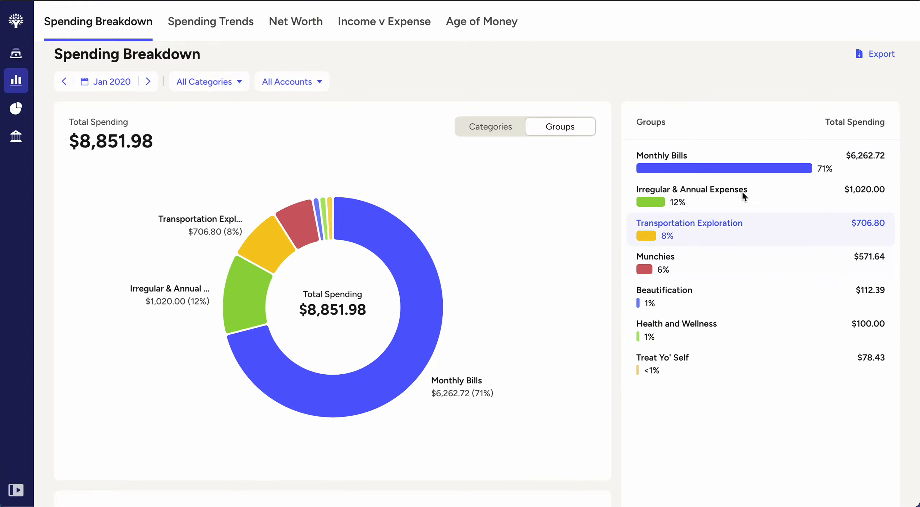
{"action": "left_click", "coordinate": [718, 169]}
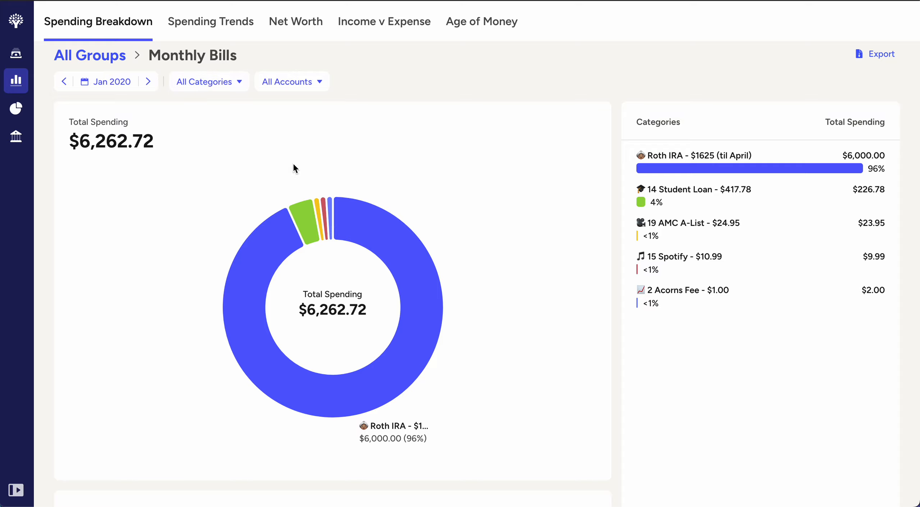
Examine the Monthly Bills spending for Feb 2020, including its category filter and the student loan transactions, and return to all groups.
{"action": "left_click", "coordinate": [148, 82]}
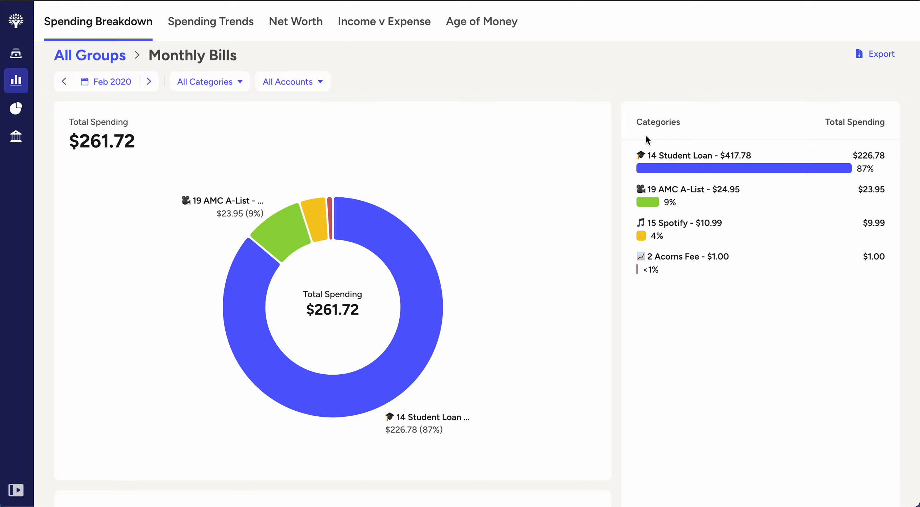
{"action": "left_click", "coordinate": [218, 83]}
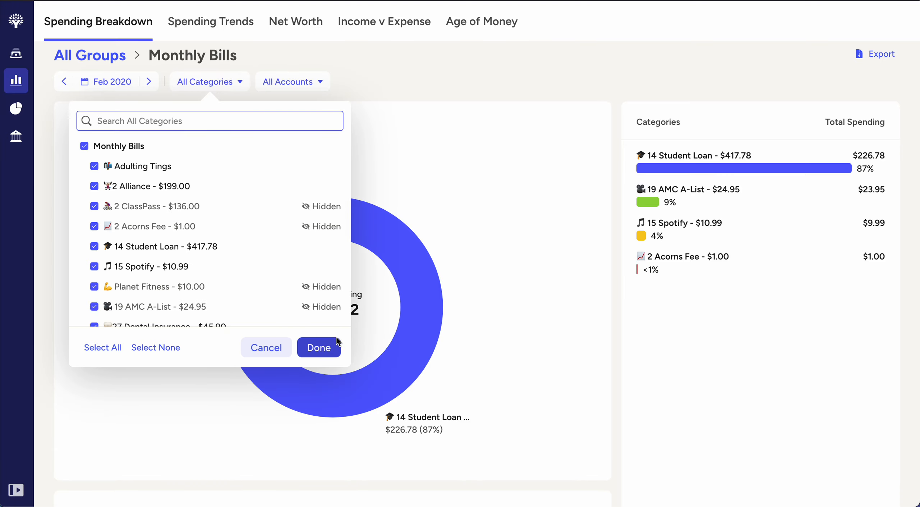
{"action": "left_click", "coordinate": [337, 343]}
{"action": "left_click", "coordinate": [394, 300]}
{"action": "left_click", "coordinate": [366, 199]}
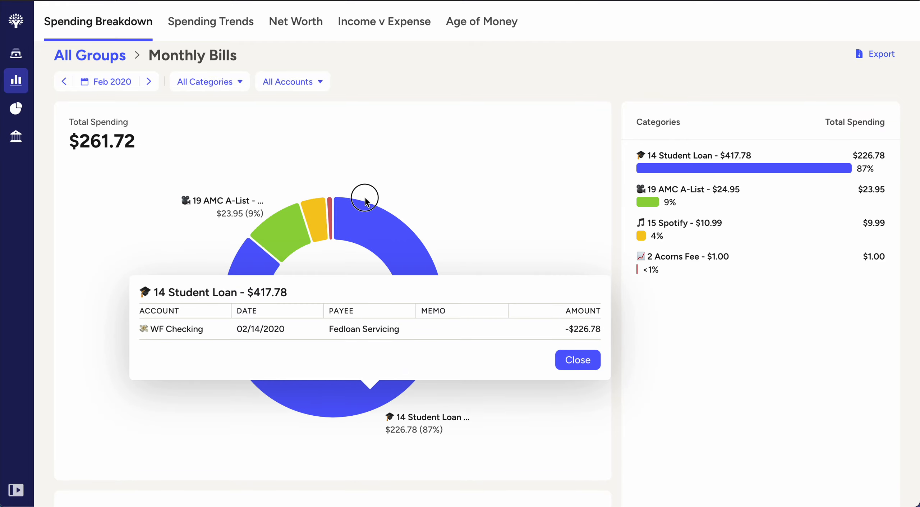
{"action": "scroll", "coordinate": [436, 125], "scroll_direction": "down", "scroll_amount": 4}
{"action": "scroll", "coordinate": [437, 129], "scroll_direction": "up", "scroll_amount": 4}
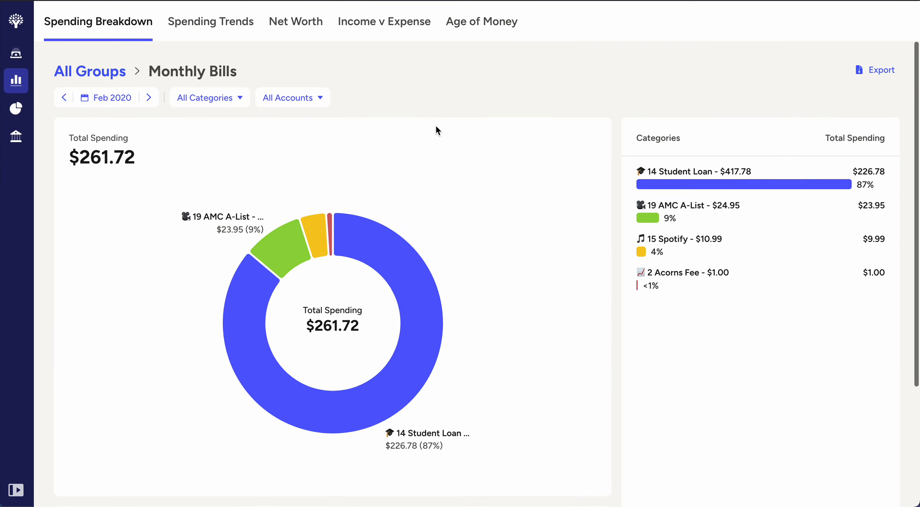
{"action": "left_click", "coordinate": [123, 68]}
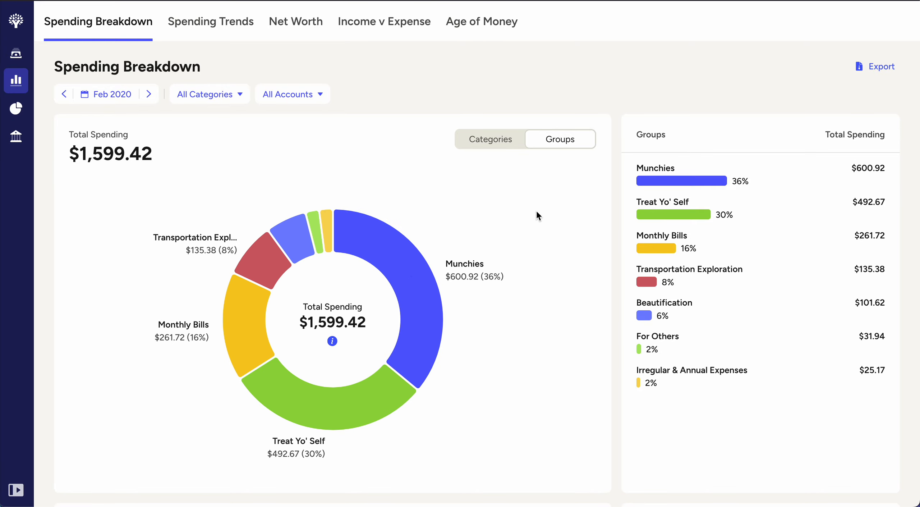
Review the Wish Farm categories in the November 2025 plan, from Bookshelf through TV, and collapse the group.
{"action": "mouse_move", "coordinate": [410, 241]}
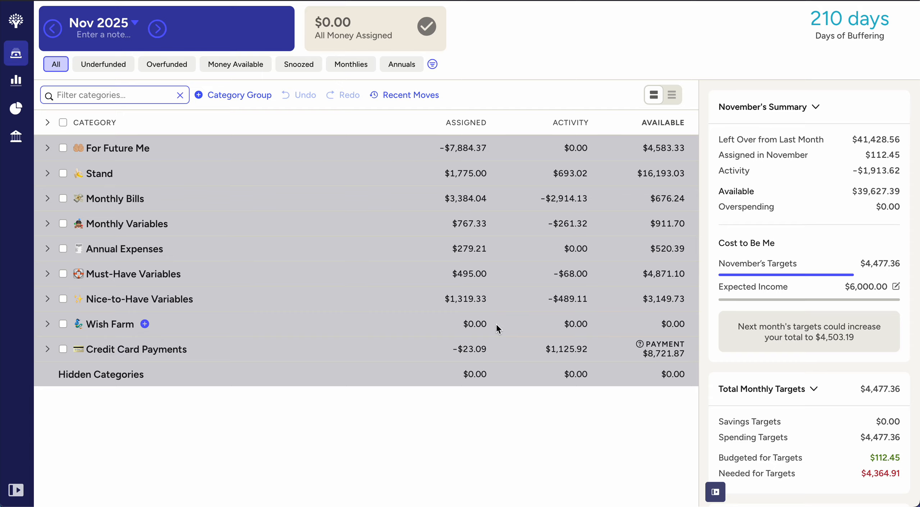
{"action": "left_click", "coordinate": [47, 324]}
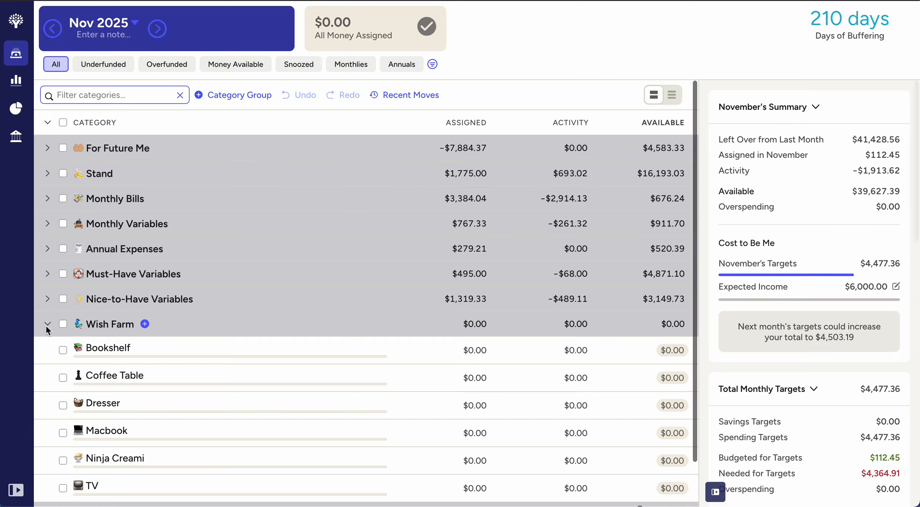
{"action": "scroll", "coordinate": [122, 432], "scroll_direction": "down", "scroll_amount": 2}
{"action": "scroll", "coordinate": [122, 437], "scroll_direction": "up", "scroll_amount": 1}
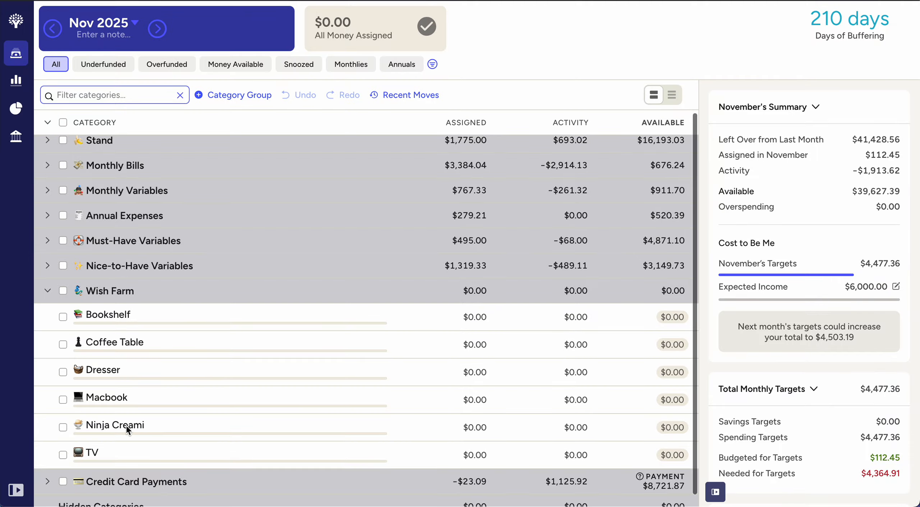
{"action": "left_click", "coordinate": [47, 291]}
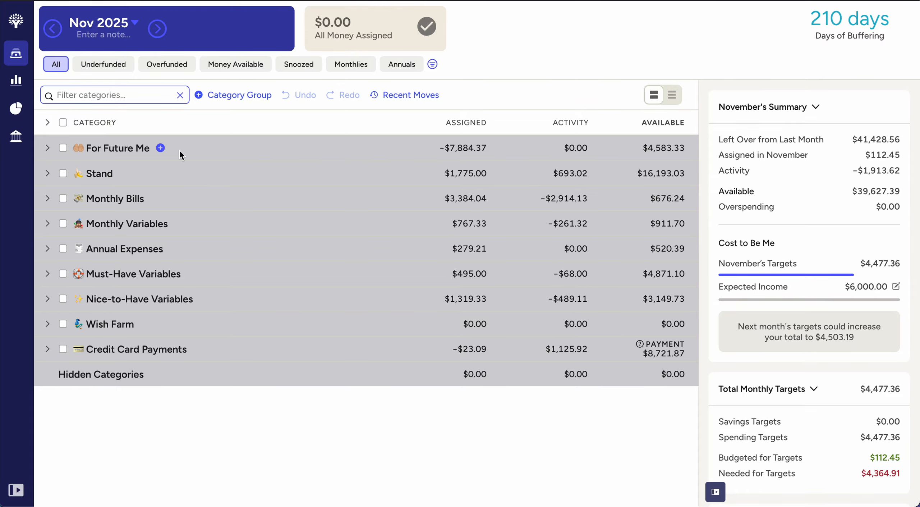
Compare the For Future Me categories in December 2025 and November 2025, ending on November with the group collapsed.
{"action": "left_click", "coordinate": [47, 148]}
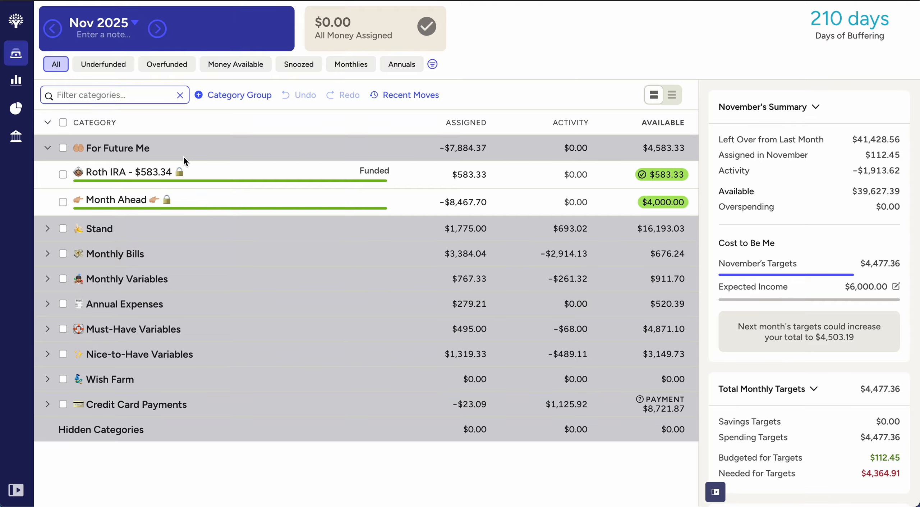
{"action": "left_click", "coordinate": [163, 34]}
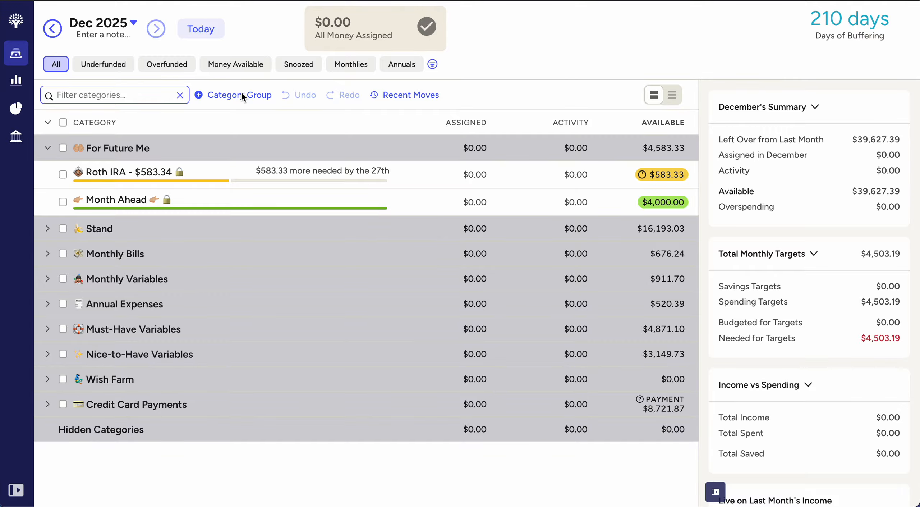
{"action": "left_click", "coordinate": [54, 31]}
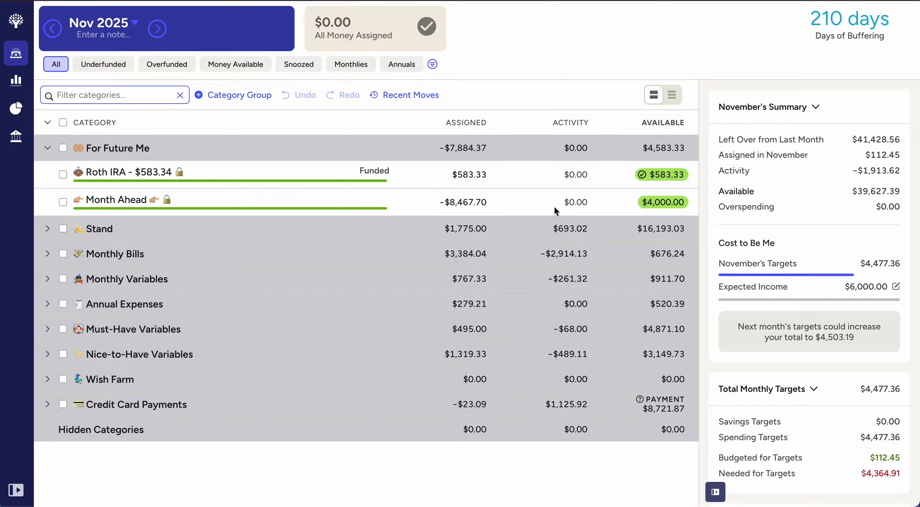
{"action": "left_click", "coordinate": [47, 149]}
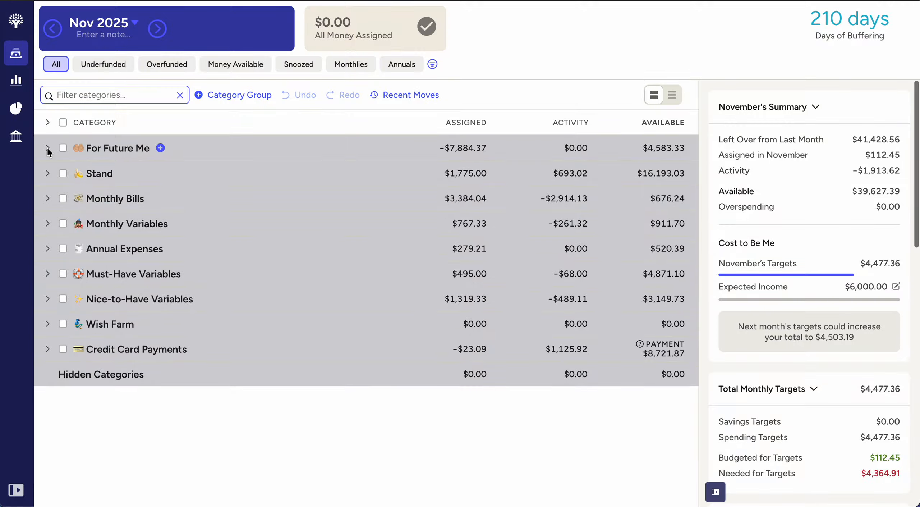
Expand the Stand group in the November 2025 plan and examine its categories, including the Emergency Fund's target projection.
{"action": "left_click", "coordinate": [48, 174]}
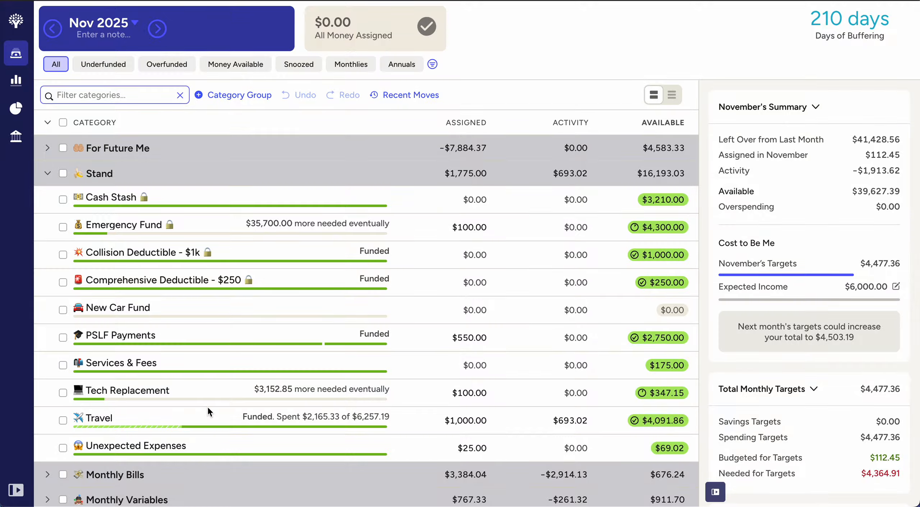
{"action": "scroll", "coordinate": [222, 227], "scroll_direction": "down", "scroll_amount": 1}
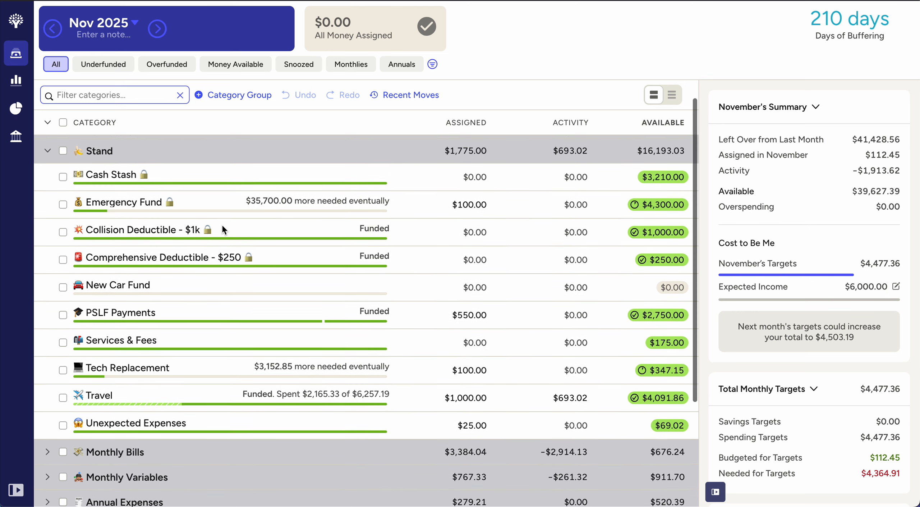
{"action": "scroll", "coordinate": [222, 226], "scroll_direction": "up", "scroll_amount": 1}
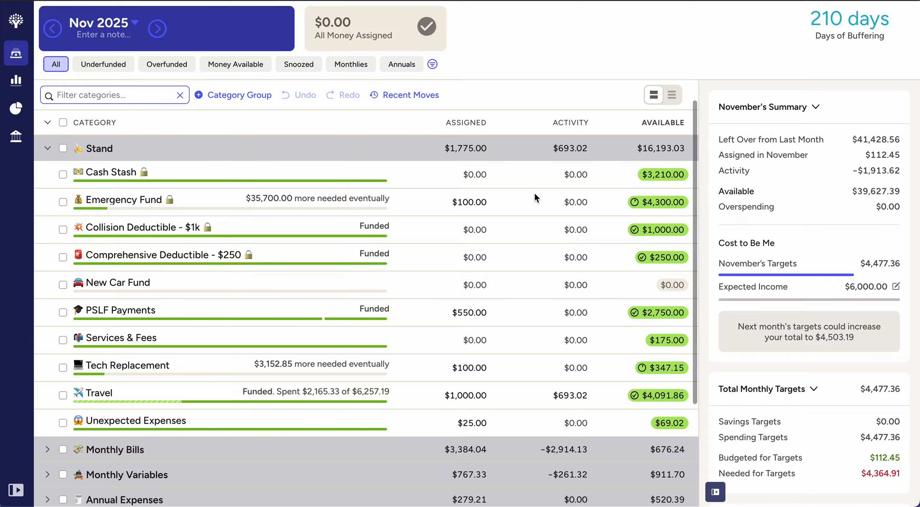
{"action": "scroll", "coordinate": [450, 187], "scroll_direction": "down", "scroll_amount": 1}
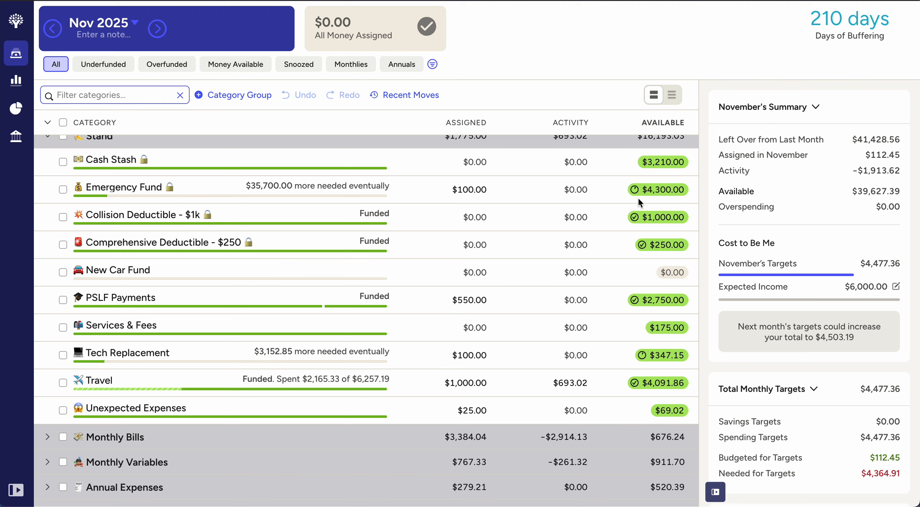
{"action": "mouse_move", "coordinate": [638, 198]}
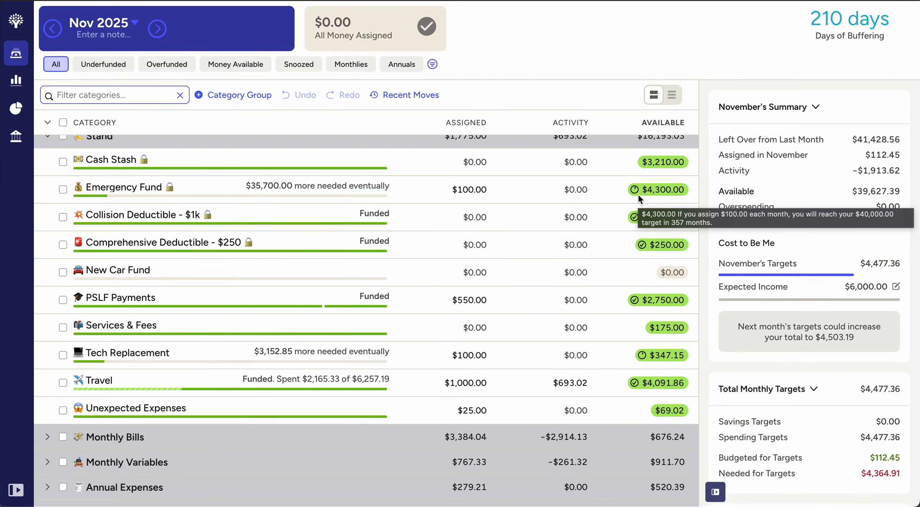
{"action": "scroll", "coordinate": [638, 193], "scroll_direction": "up", "scroll_amount": 2}
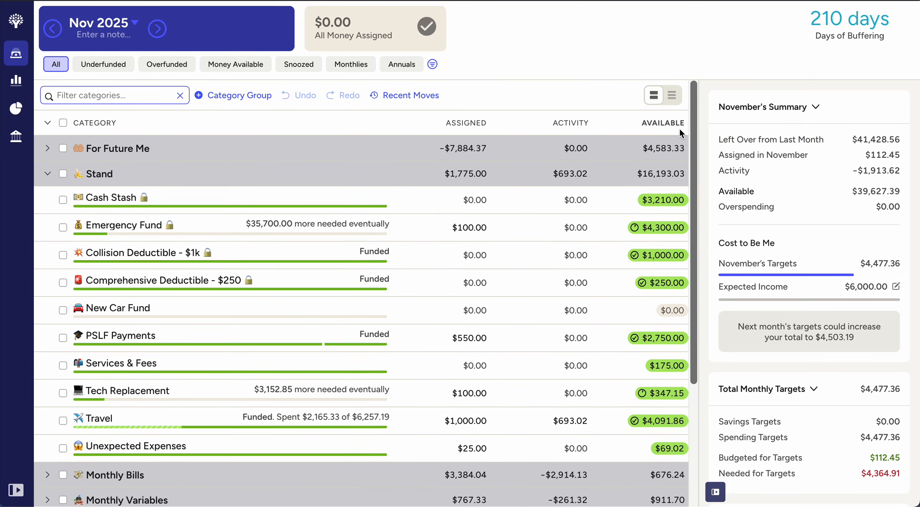
{"action": "scroll", "coordinate": [646, 226], "scroll_direction": "down", "scroll_amount": 4}
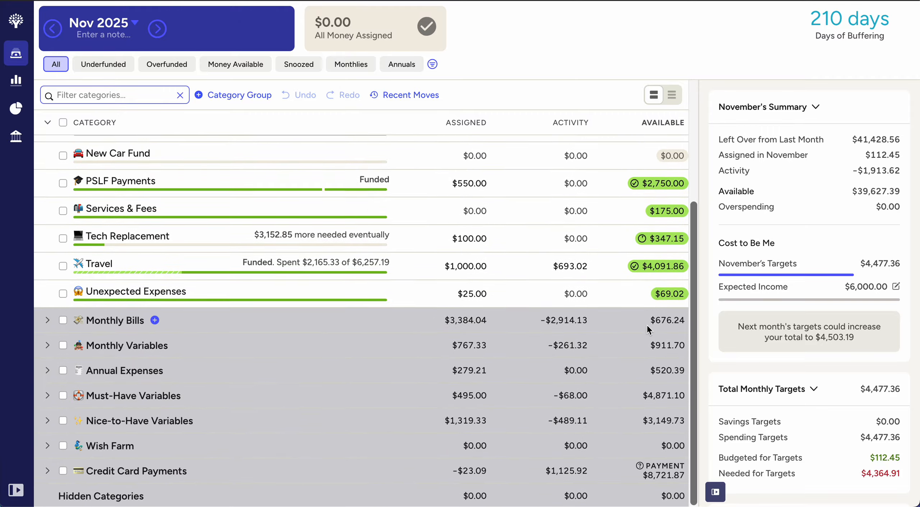
{"action": "scroll", "coordinate": [648, 323], "scroll_direction": "up", "scroll_amount": 4}
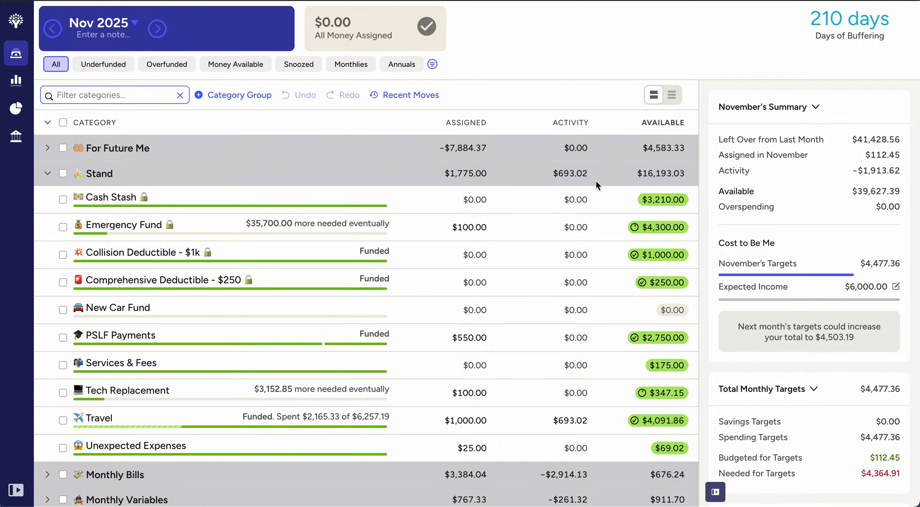
Compare the For Future Me categories with those in Stand, and collapse the For Future Me group.
{"action": "left_click", "coordinate": [47, 147]}
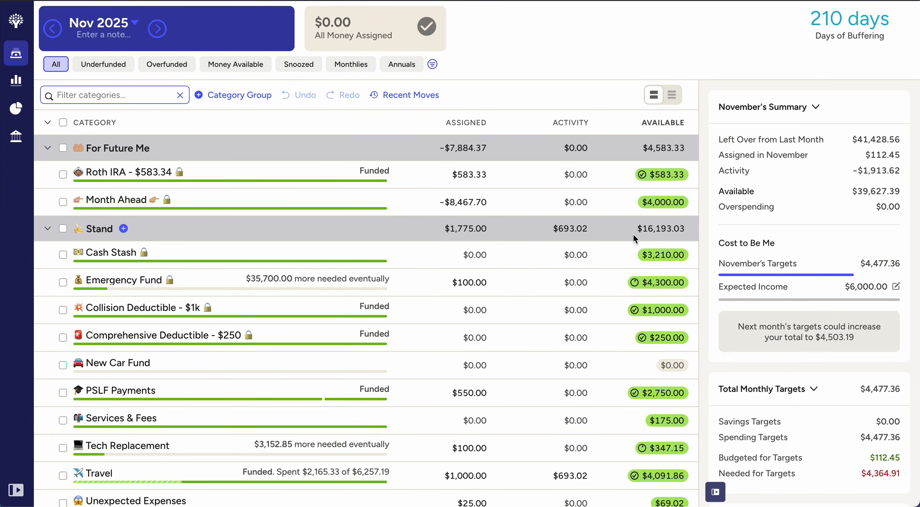
{"action": "scroll", "coordinate": [632, 234], "scroll_direction": "down", "scroll_amount": 1}
{"action": "mouse_move", "coordinate": [647, 268]}
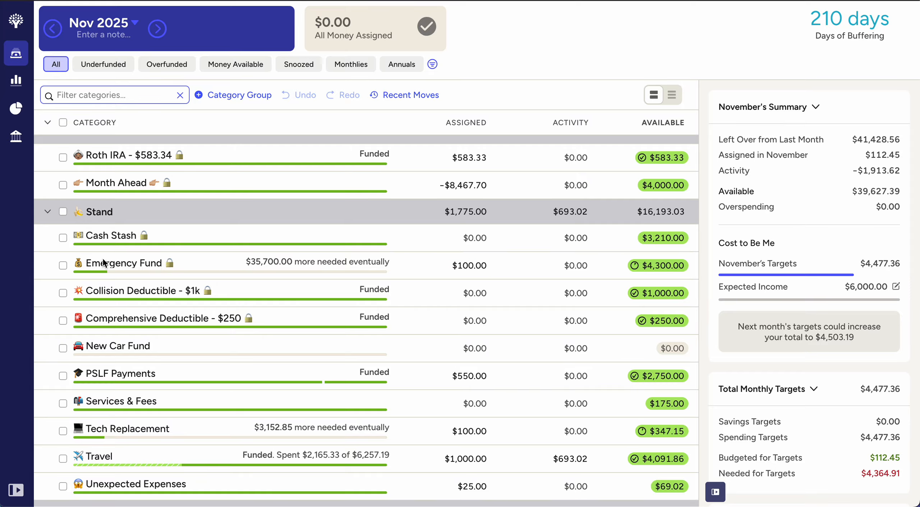
{"action": "scroll", "coordinate": [56, 148], "scroll_direction": "up", "scroll_amount": 1}
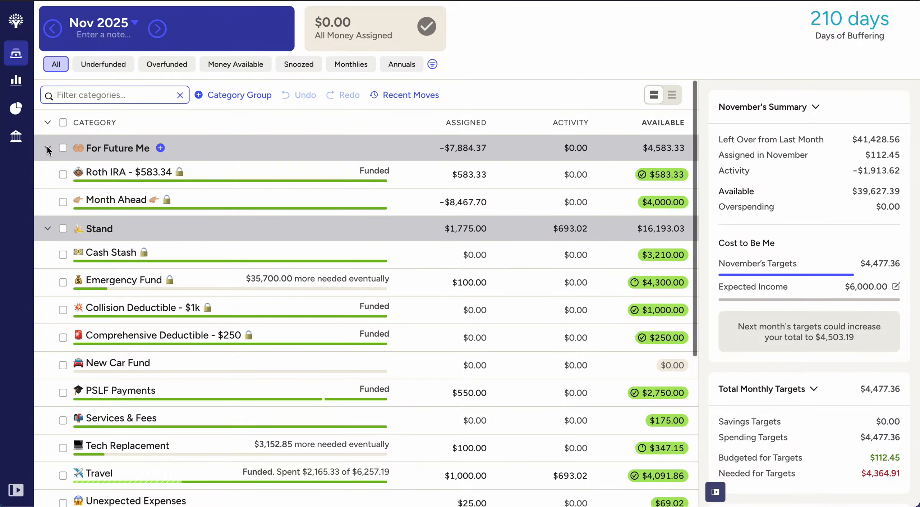
{"action": "left_click", "coordinate": [49, 147]}
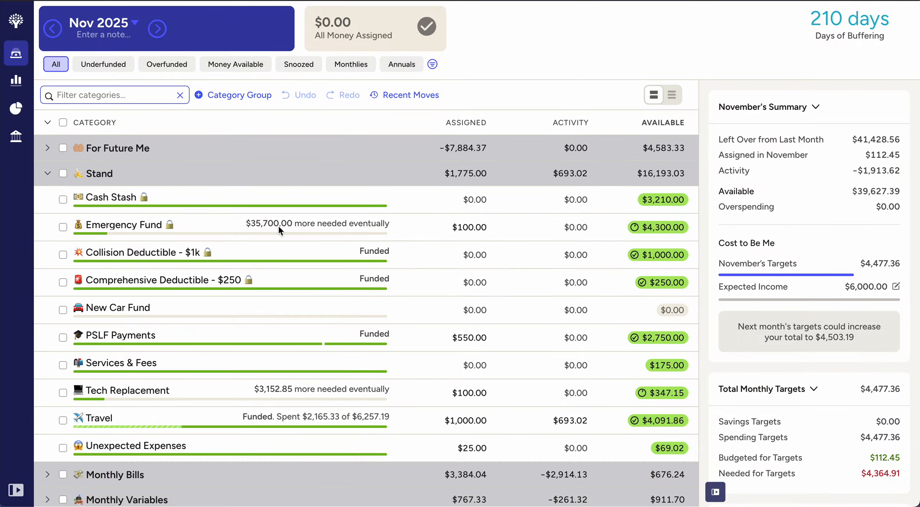
Examine the Emergency Fund, Collision Deductible, Comprehensive Deductible and New Car Fund categories in the Stand group.
{"action": "scroll", "coordinate": [262, 248], "scroll_direction": "down", "scroll_amount": 1}
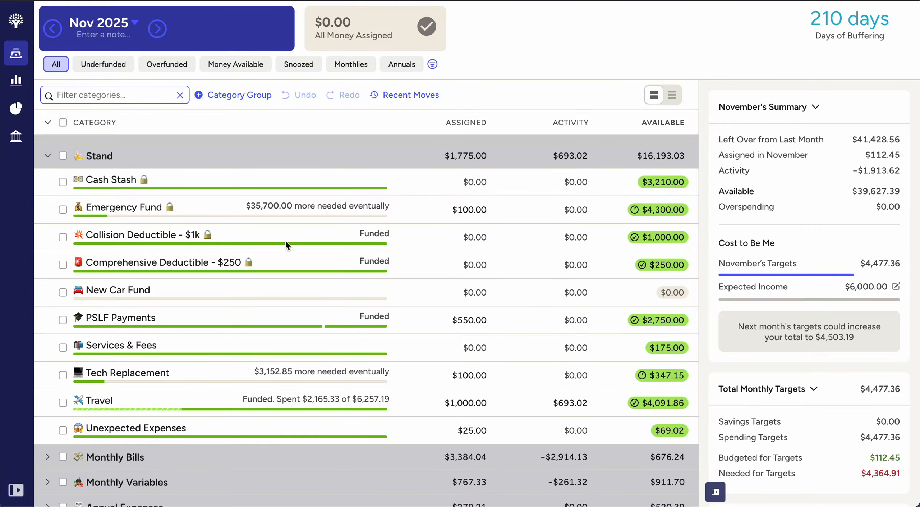
{"action": "scroll", "coordinate": [271, 242], "scroll_direction": "down", "scroll_amount": 1}
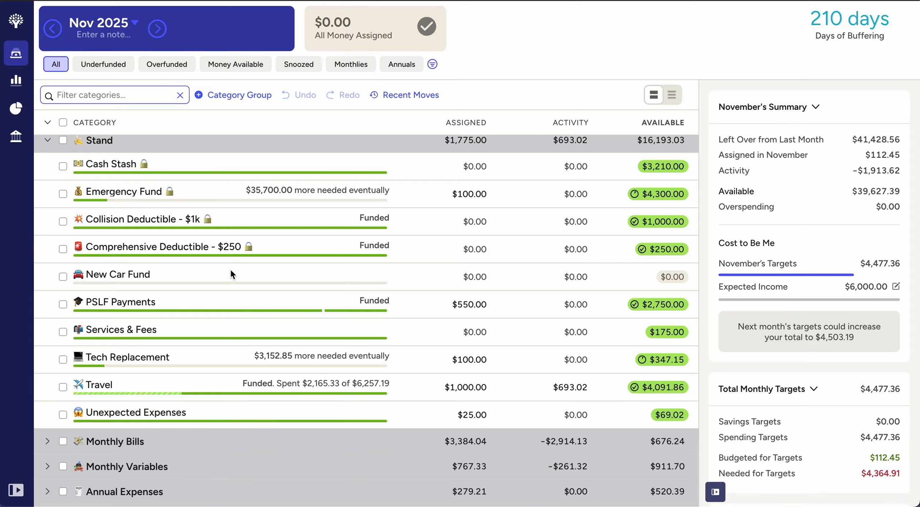
{"action": "left_click", "coordinate": [461, 278]}
{"action": "scroll", "coordinate": [465, 283], "scroll_direction": "down", "scroll_amount": 1}
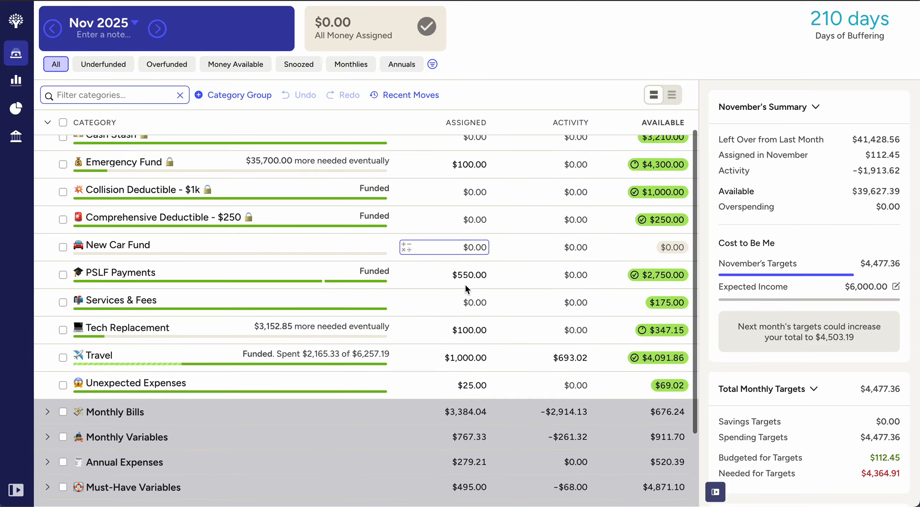
{"action": "left_click", "coordinate": [466, 287]}
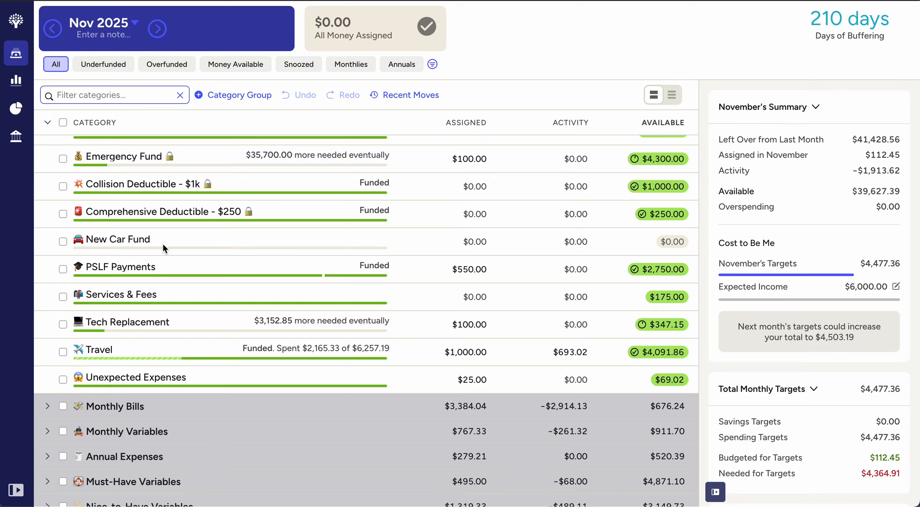
{"action": "scroll", "coordinate": [163, 244], "scroll_direction": "down", "scroll_amount": 1}
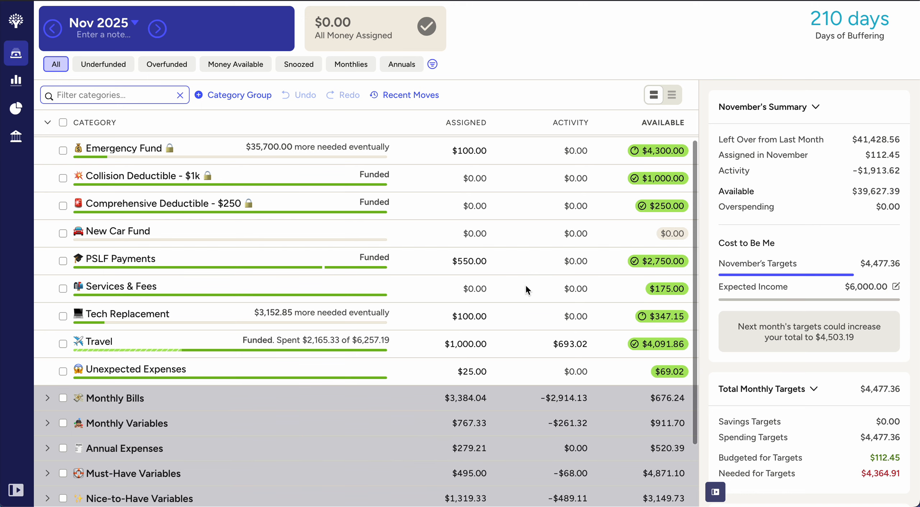
Examine the PSLF Payments and Services & Fees categories, including the amount assigned to Services & Fees.
{"action": "scroll", "coordinate": [526, 286], "scroll_direction": "down", "scroll_amount": 1}
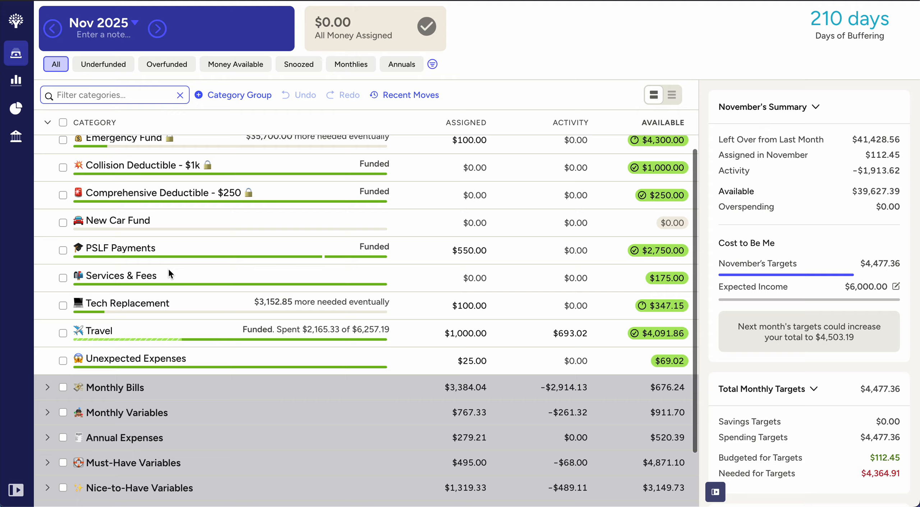
{"action": "mouse_move", "coordinate": [154, 276]}
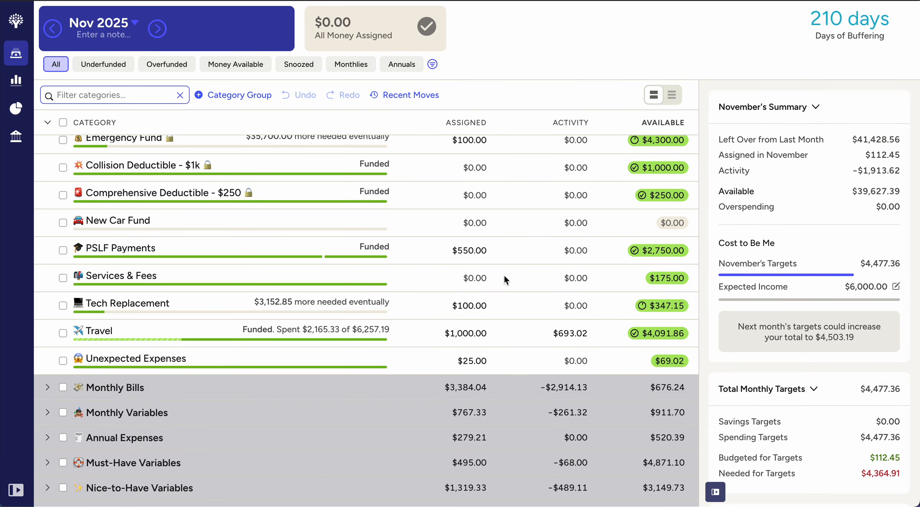
{"action": "scroll", "coordinate": [503, 274], "scroll_direction": "down", "scroll_amount": 1}
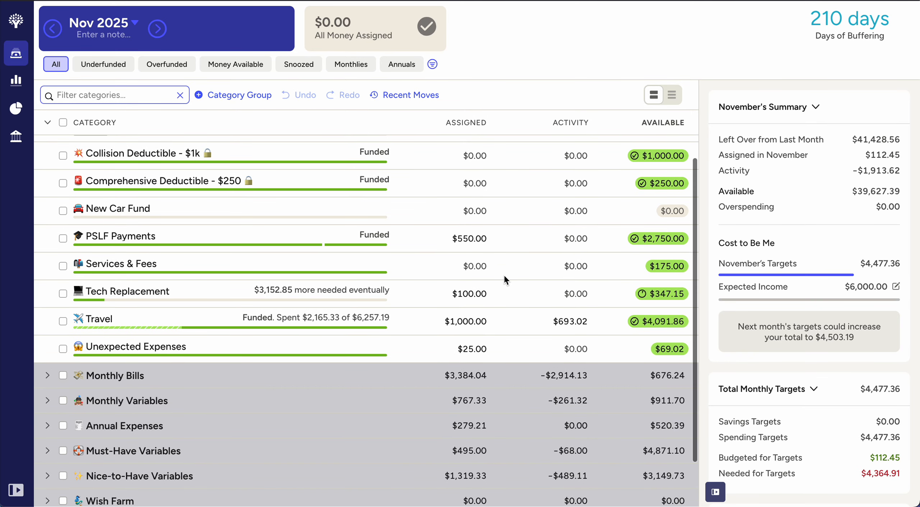
{"action": "scroll", "coordinate": [503, 274], "scroll_direction": "up", "scroll_amount": 2}
{"action": "left_click", "coordinate": [449, 292]}
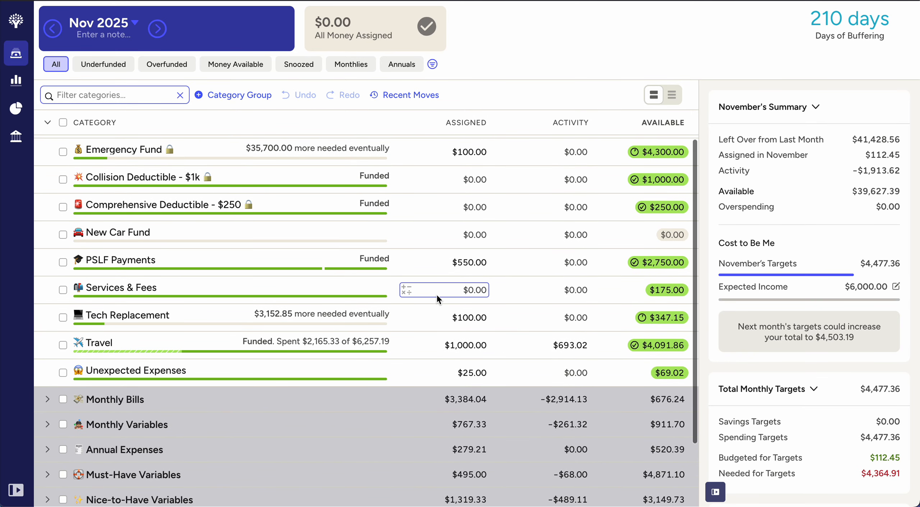
{"action": "key", "text": "Escape"}
{"action": "scroll", "coordinate": [519, 315], "scroll_direction": "up", "scroll_amount": 2}
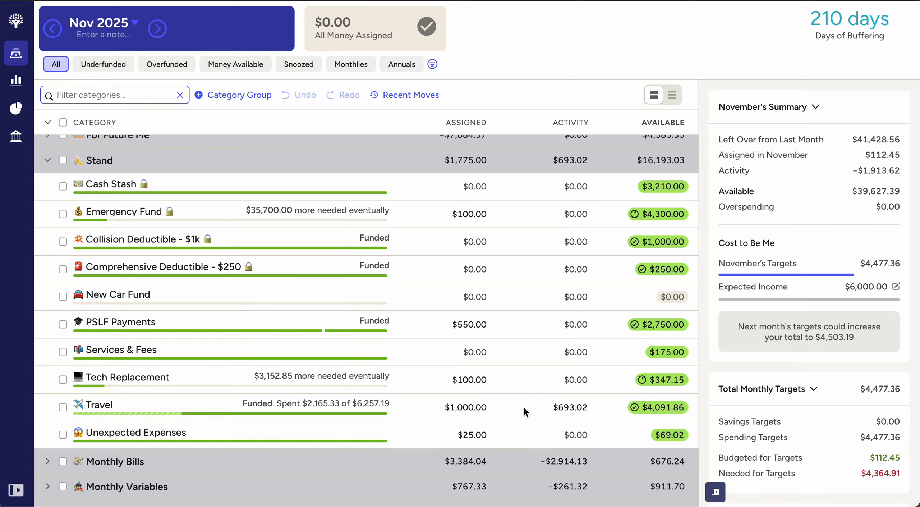
Review the Tech Replacement, Travel and Unexpected Expenses categories, and collapse the Stand group.
{"action": "scroll", "coordinate": [524, 408], "scroll_direction": "down", "scroll_amount": 1}
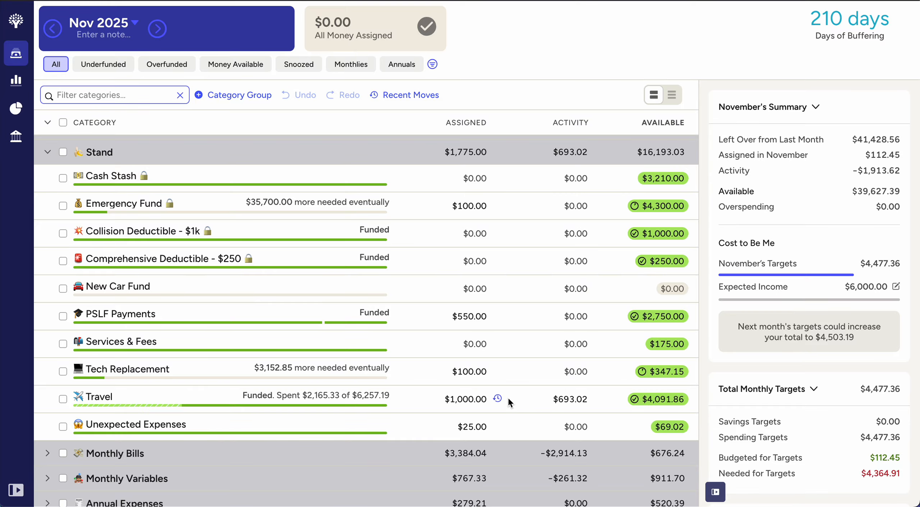
{"action": "scroll", "coordinate": [507, 396], "scroll_direction": "down", "scroll_amount": 1}
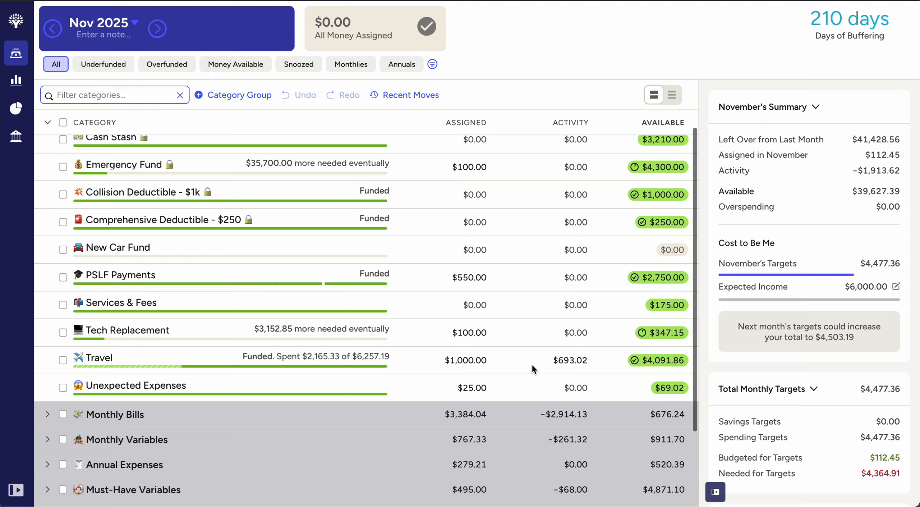
{"action": "scroll", "coordinate": [520, 368], "scroll_direction": "down", "scroll_amount": 1}
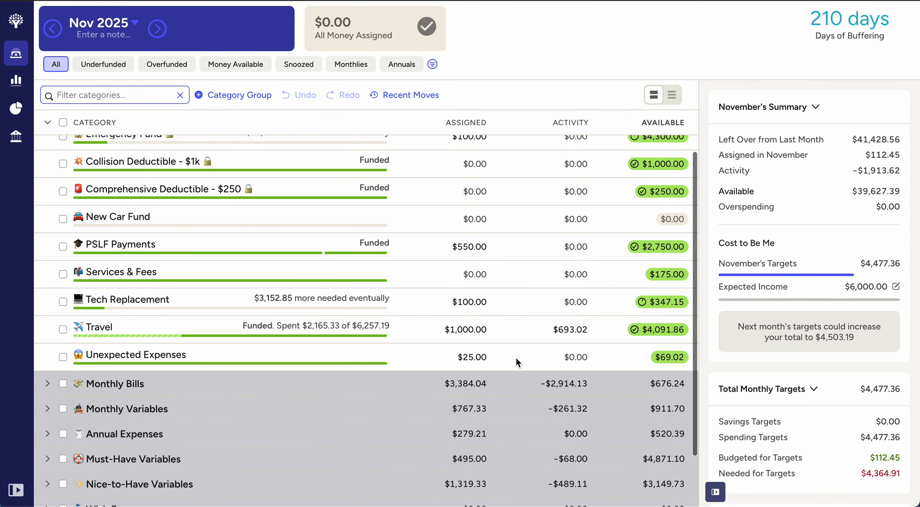
{"action": "scroll", "coordinate": [516, 357], "scroll_direction": "down", "scroll_amount": 2}
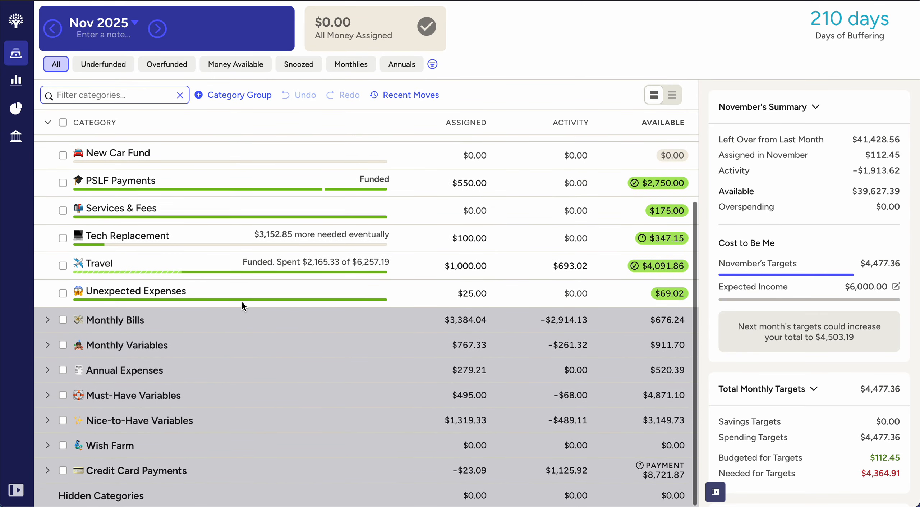
{"action": "scroll", "coordinate": [242, 301], "scroll_direction": "up", "scroll_amount": 4}
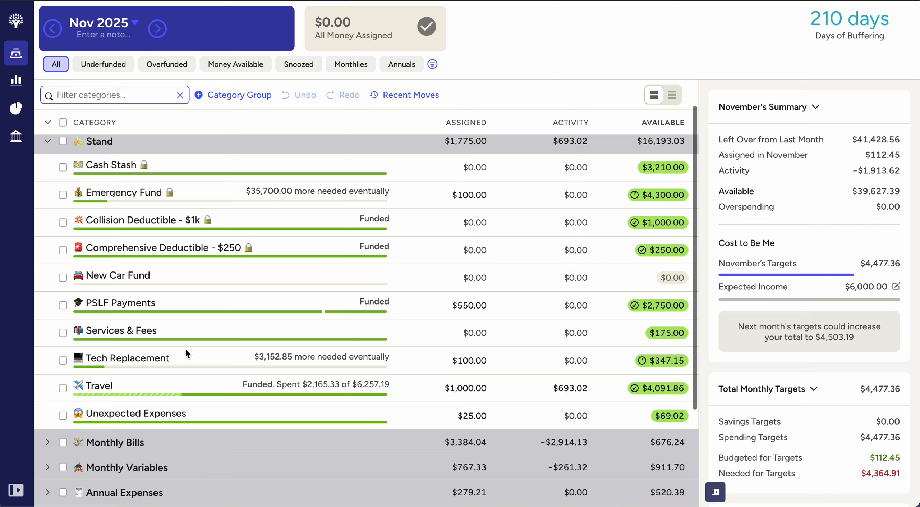
{"action": "left_click", "coordinate": [48, 142]}
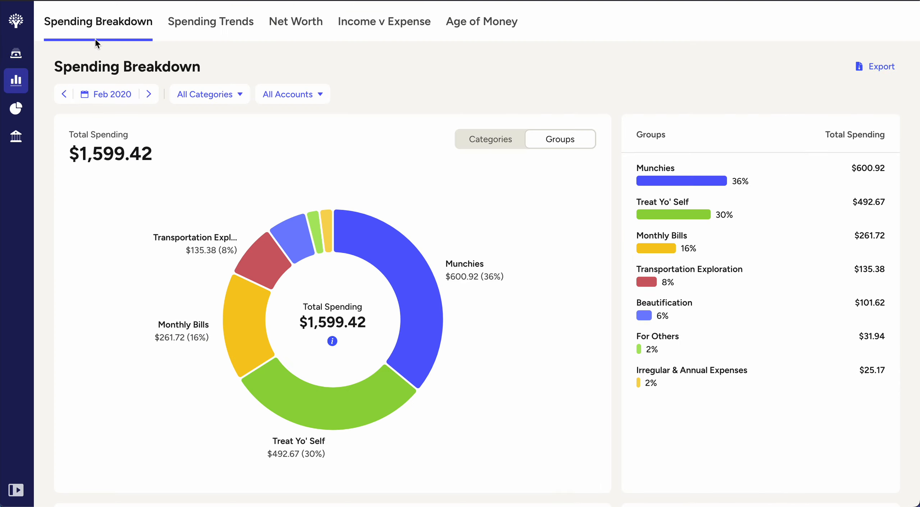
Open the older plan's November 2025 budget and collapse its groups from There's Always in the Stand through Irregular & Annual Expenses.
{"action": "left_click", "coordinate": [17, 54]}
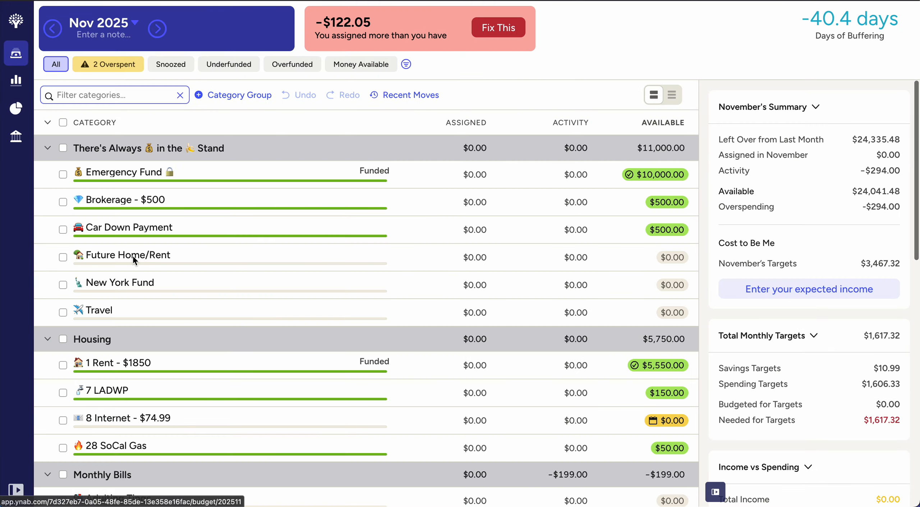
{"action": "left_click", "coordinate": [48, 147]}
{"action": "left_click", "coordinate": [49, 174]}
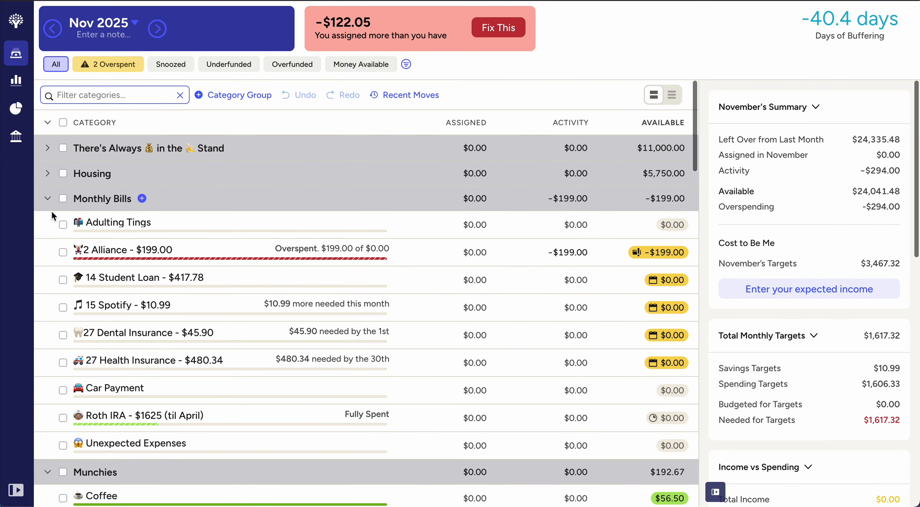
{"action": "left_click", "coordinate": [48, 198]}
{"action": "left_click", "coordinate": [48, 224]}
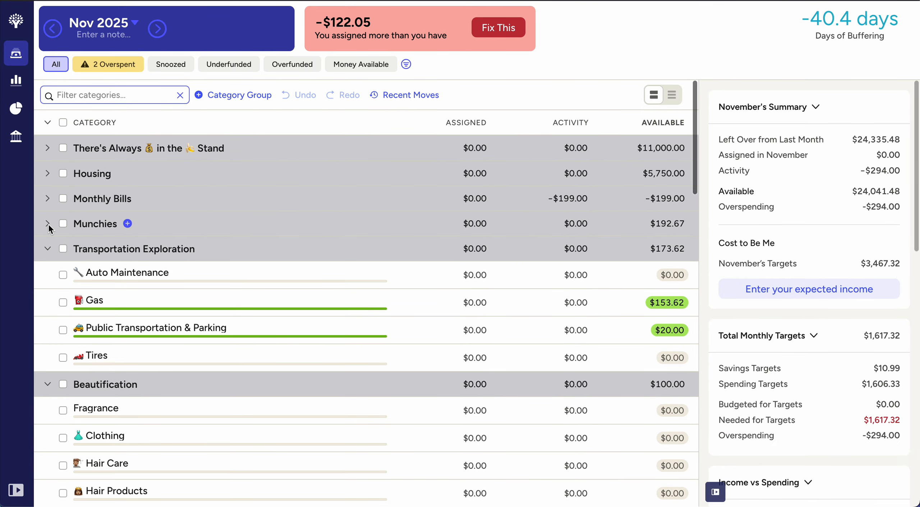
{"action": "left_click", "coordinate": [48, 249]}
{"action": "left_click", "coordinate": [48, 275]}
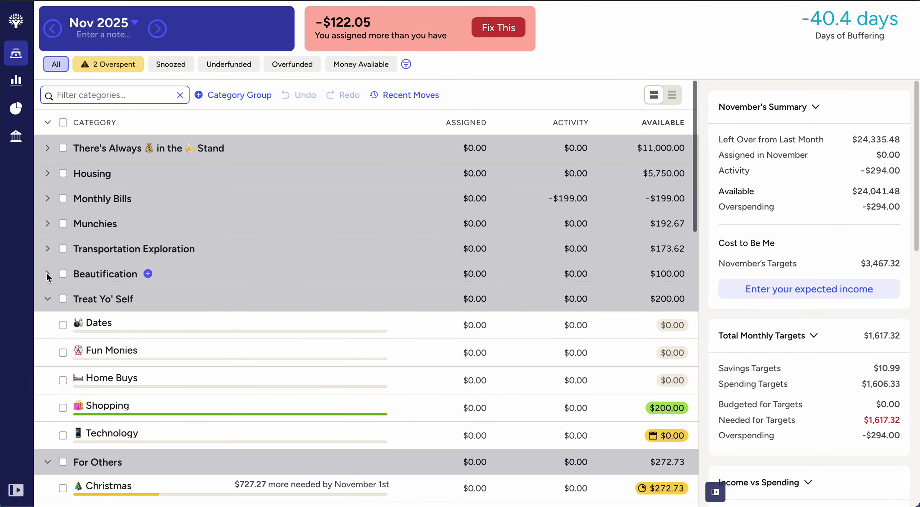
{"action": "left_click", "coordinate": [47, 299]}
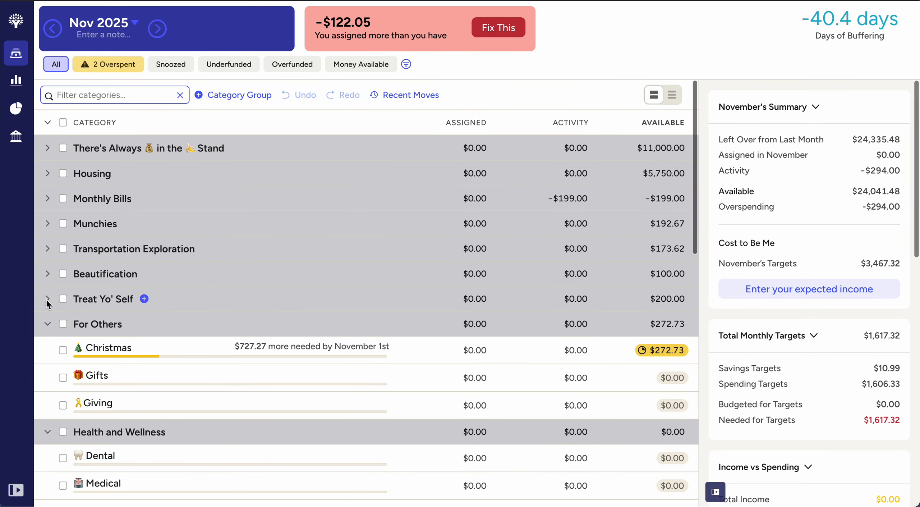
{"action": "left_click", "coordinate": [47, 325]}
{"action": "left_click", "coordinate": [48, 350]}
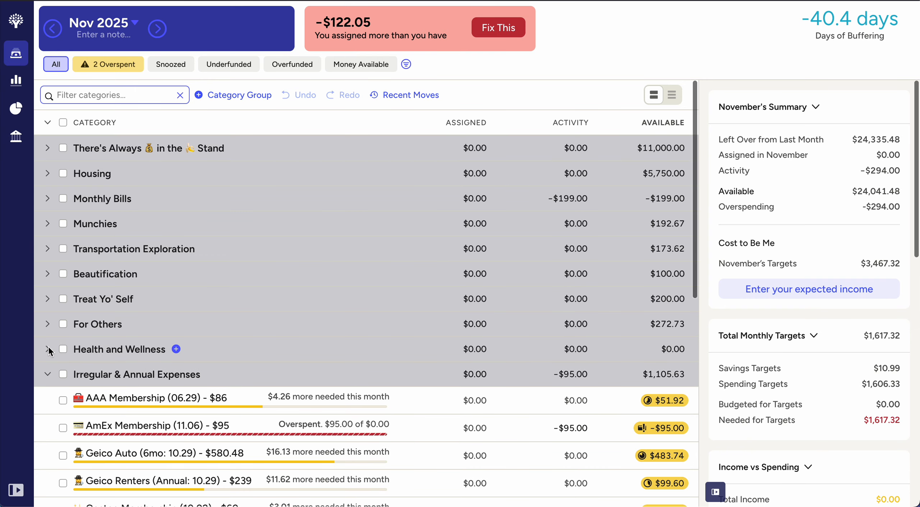
{"action": "left_click", "coordinate": [47, 375]}
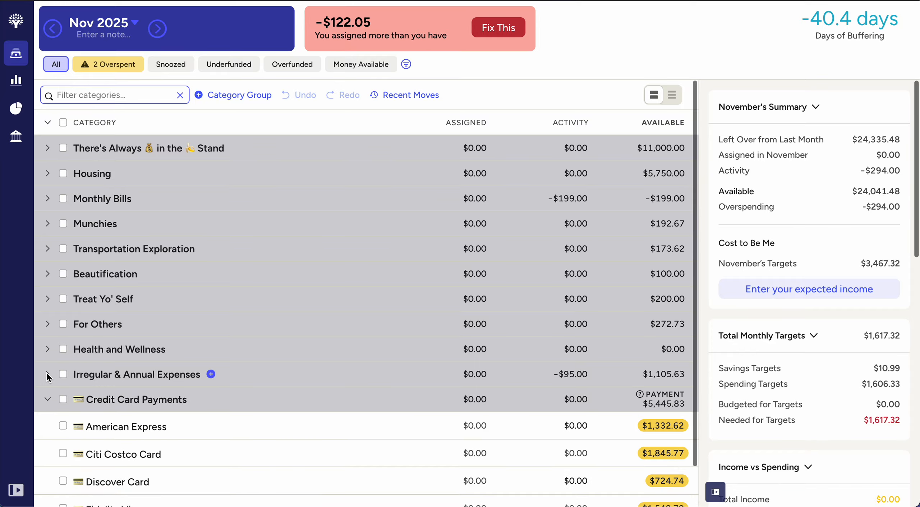
Collapse the older plan's Credit Card Payments group, and expand Monthly Bills in the current plan to examine how its bills are named.
{"action": "left_click", "coordinate": [48, 400]}
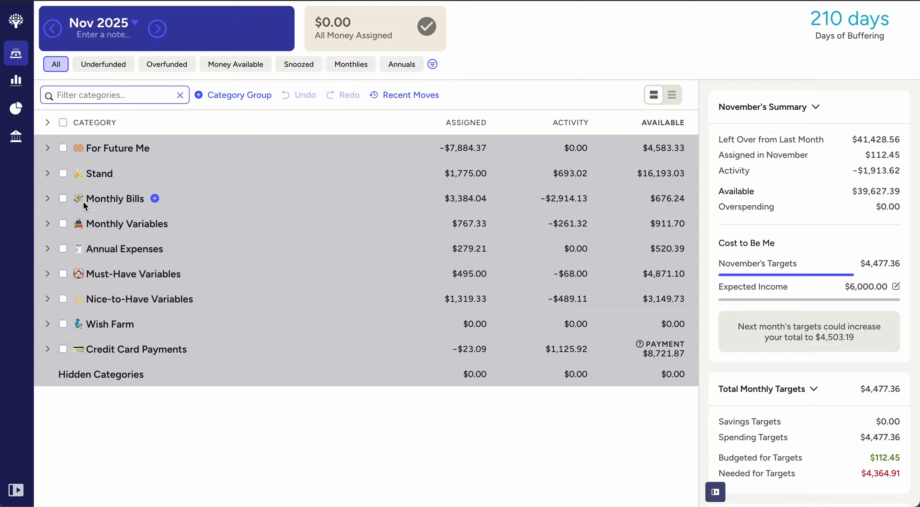
{"action": "left_click", "coordinate": [47, 198]}
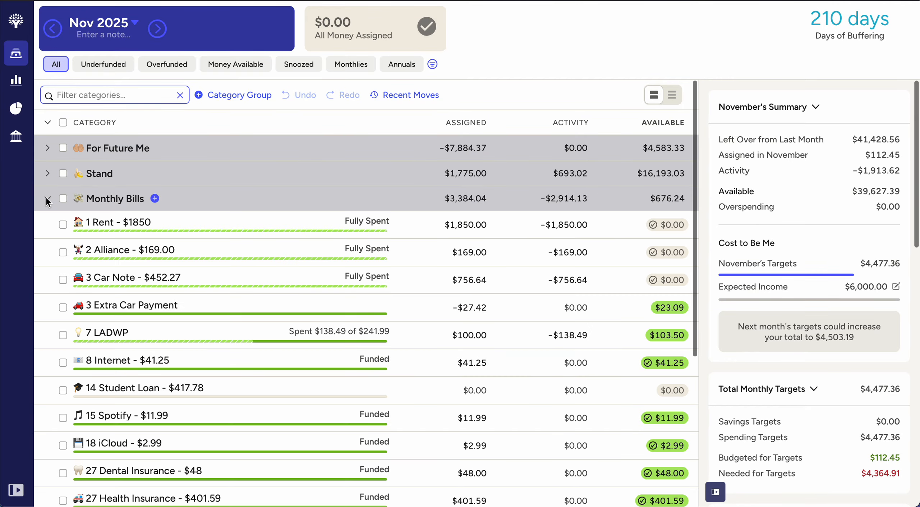
{"action": "scroll", "coordinate": [193, 275], "scroll_direction": "down", "scroll_amount": 2}
{"action": "scroll", "coordinate": [193, 275], "scroll_direction": "up", "scroll_amount": 1}
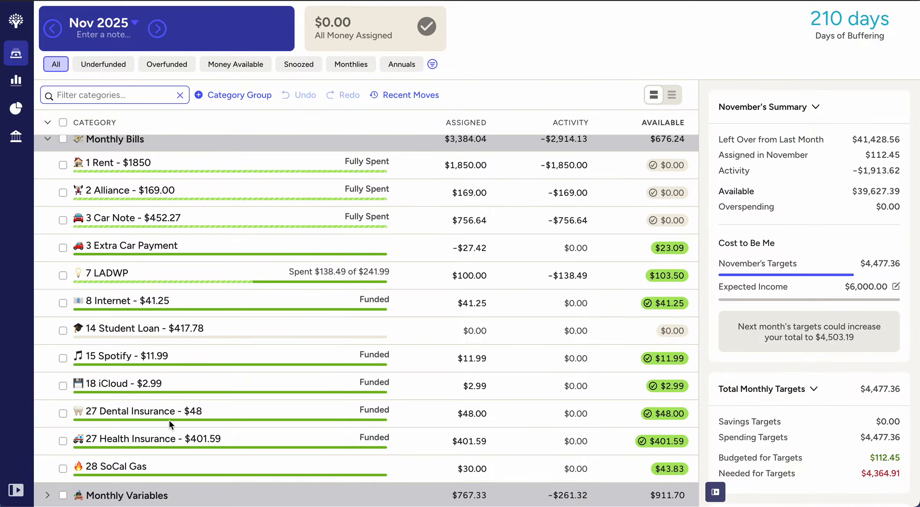
{"action": "scroll", "coordinate": [159, 439], "scroll_direction": "up", "scroll_amount": 1}
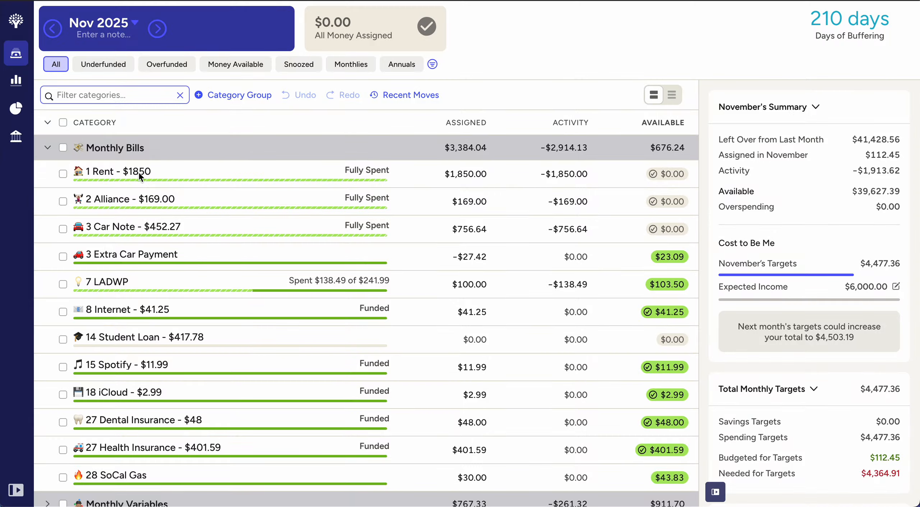
Review the Monthly Bills categories from Rent through SoCal Gas, and collapse the group.
{"action": "scroll", "coordinate": [174, 294], "scroll_direction": "down", "scroll_amount": 2}
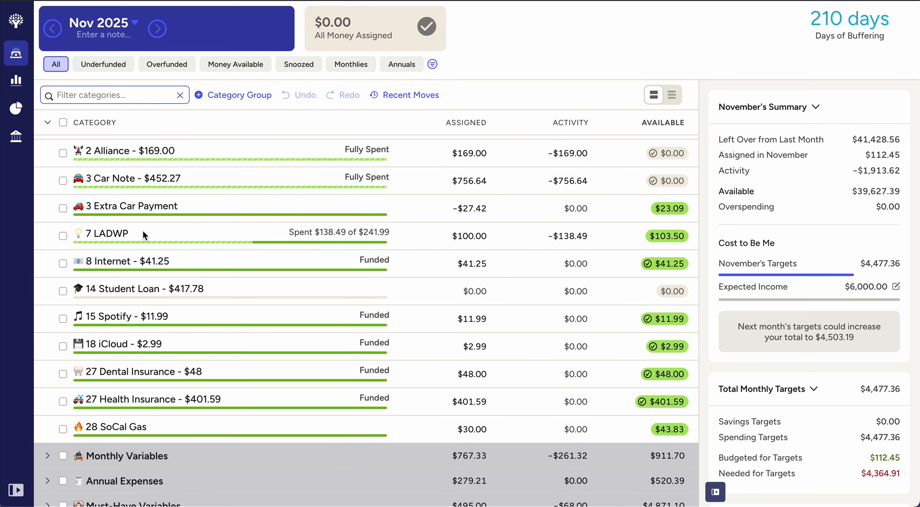
{"action": "scroll", "coordinate": [157, 234], "scroll_direction": "down", "scroll_amount": 1}
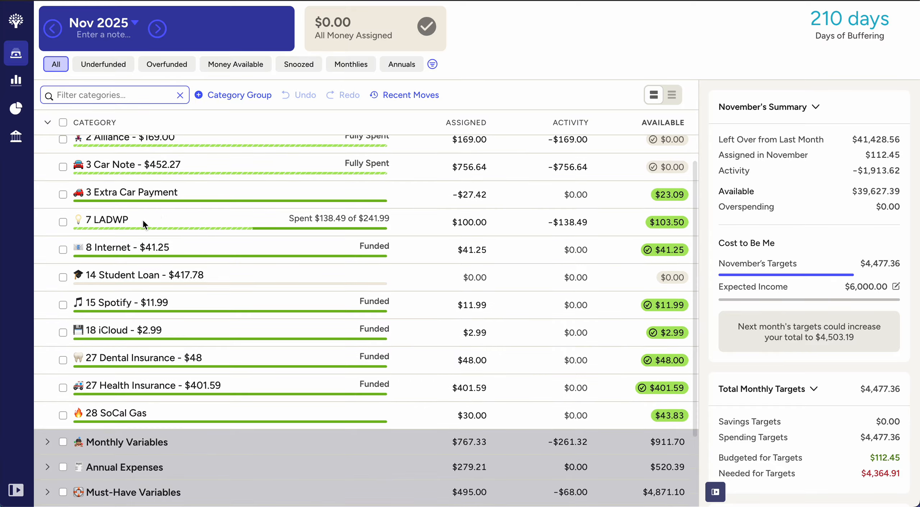
{"action": "scroll", "coordinate": [169, 220], "scroll_direction": "down", "scroll_amount": 1}
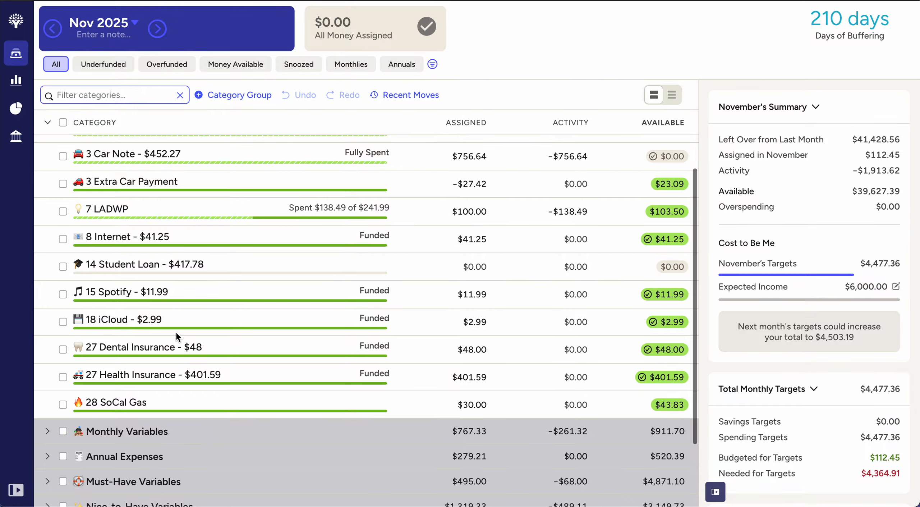
{"action": "scroll", "coordinate": [176, 331], "scroll_direction": "down", "scroll_amount": 3}
{"action": "scroll", "coordinate": [154, 273], "scroll_direction": "up", "scroll_amount": 5}
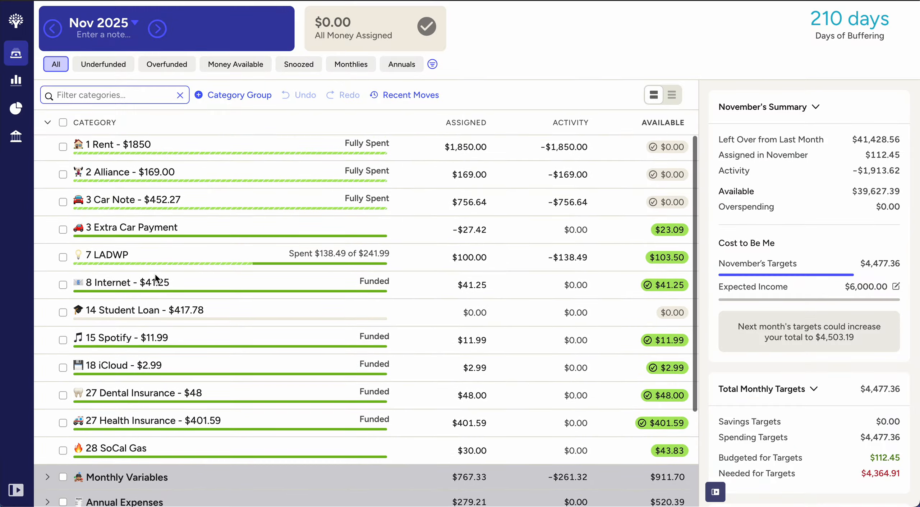
{"action": "left_click", "coordinate": [47, 198]}
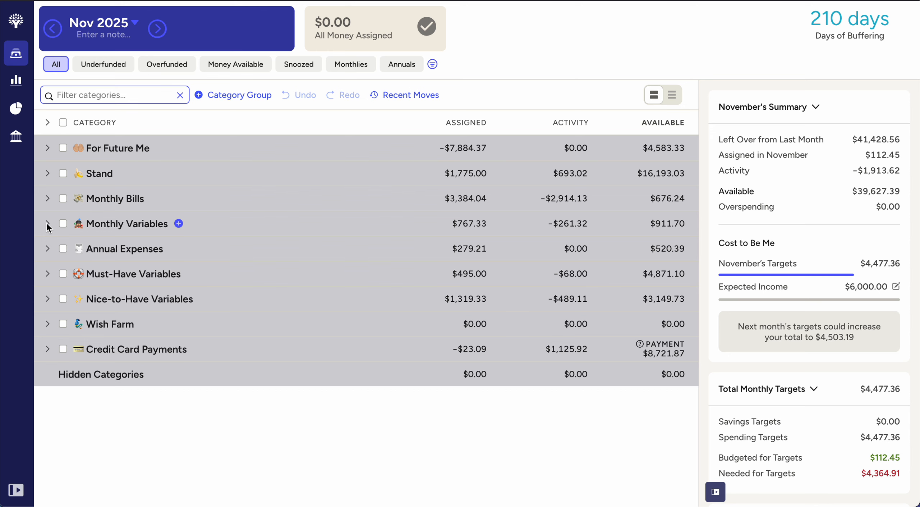
Expand the Monthly Variables group and read the notes on the Fast Food, Dining Out and Takeout categories.
{"action": "left_click", "coordinate": [47, 224]}
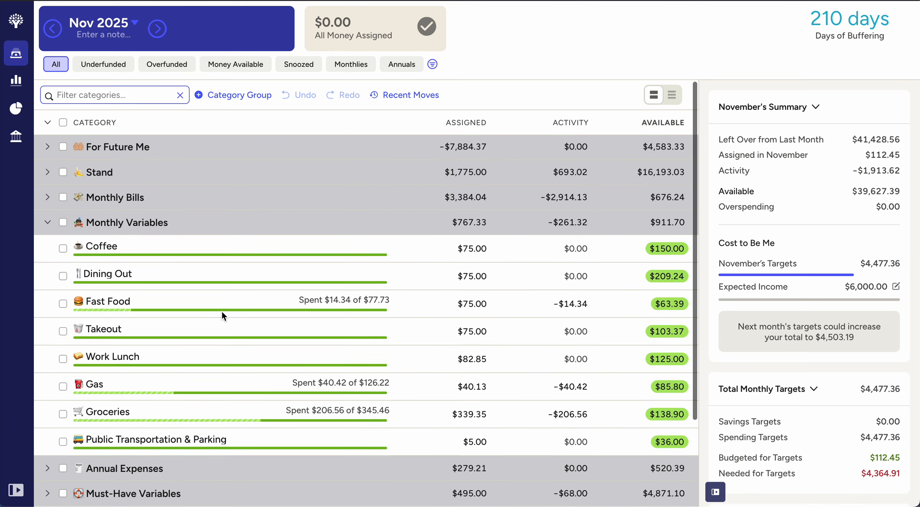
{"action": "scroll", "coordinate": [221, 311], "scroll_direction": "down", "scroll_amount": 2}
{"action": "scroll", "coordinate": [221, 311], "scroll_direction": "up", "scroll_amount": 1}
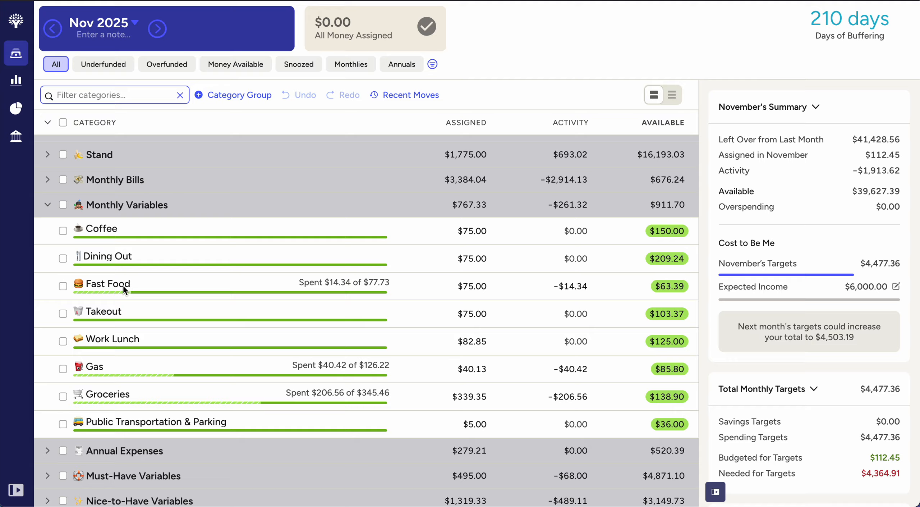
{"action": "mouse_move", "coordinate": [118, 286]}
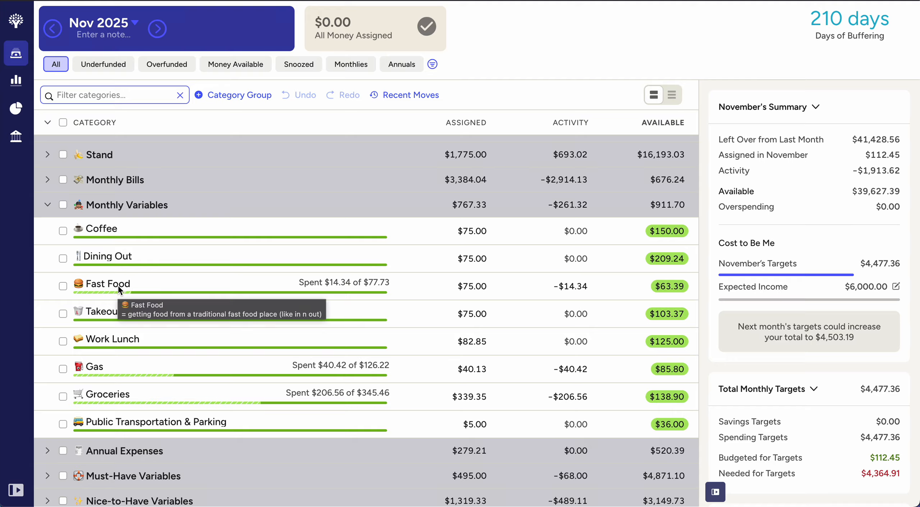
{"action": "mouse_move", "coordinate": [110, 257]}
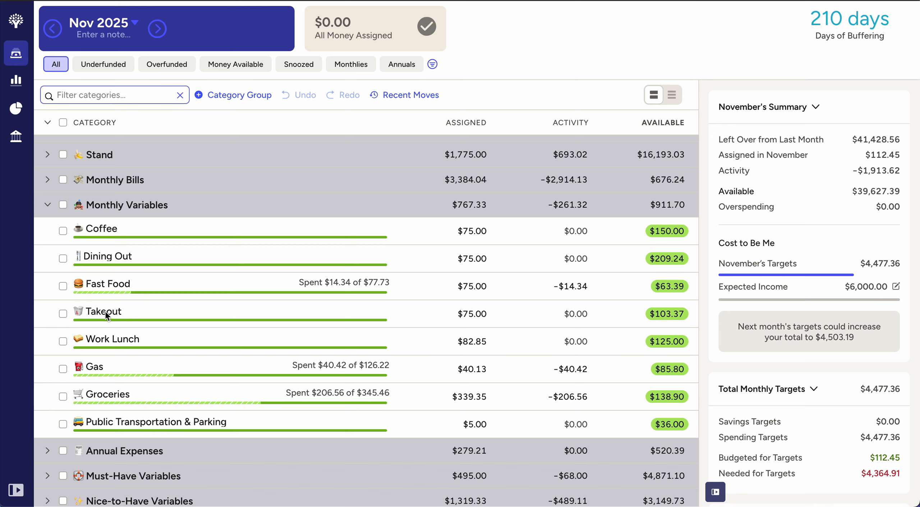
{"action": "mouse_move", "coordinate": [105, 311]}
Review the Work Lunch, Gas, Groceries and Public Transportation & Parking categories, and collapse the Monthly Variables group.
{"action": "scroll", "coordinate": [117, 347], "scroll_direction": "down", "scroll_amount": 1}
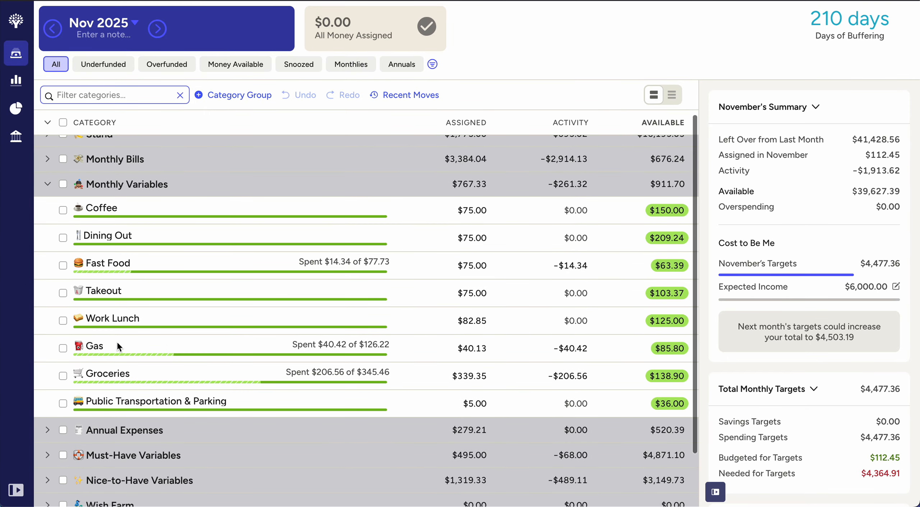
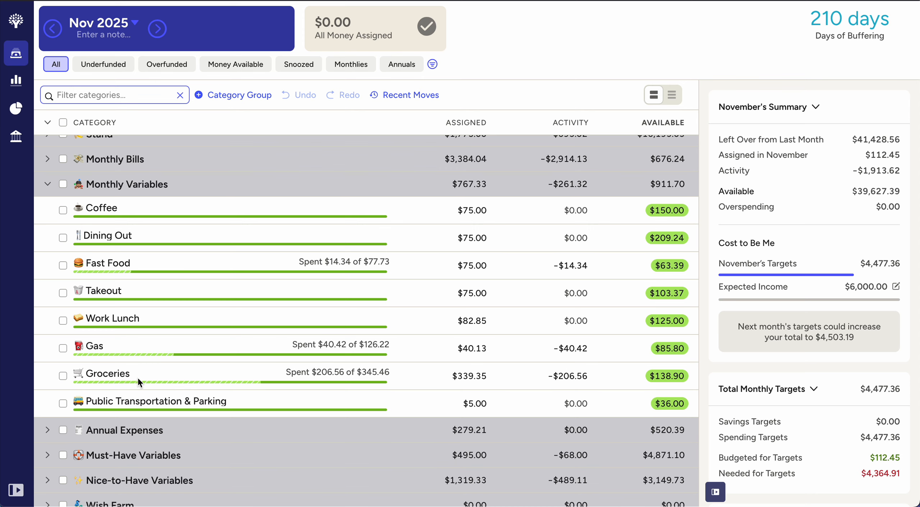
{"action": "scroll", "coordinate": [136, 375], "scroll_direction": "down", "scroll_amount": 1}
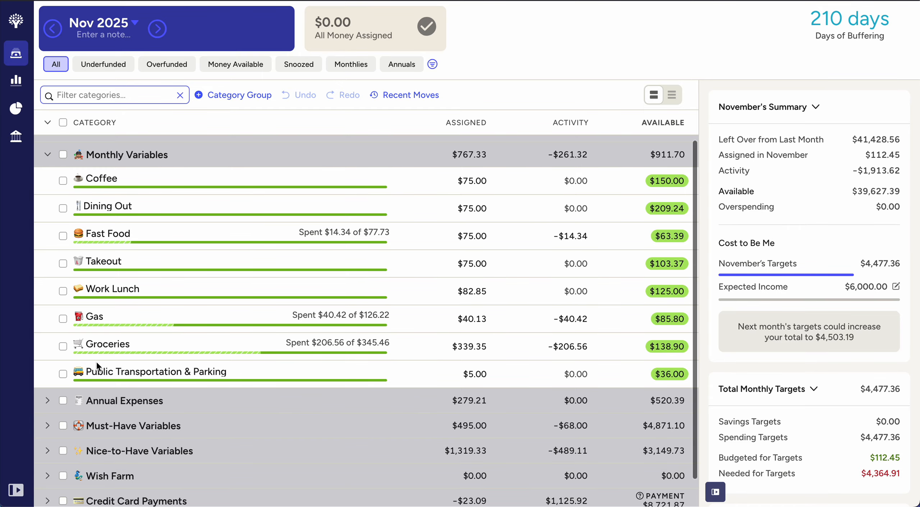
{"action": "scroll", "coordinate": [172, 417], "scroll_direction": "up", "scroll_amount": 1}
{"action": "scroll", "coordinate": [213, 391], "scroll_direction": "up", "scroll_amount": 1}
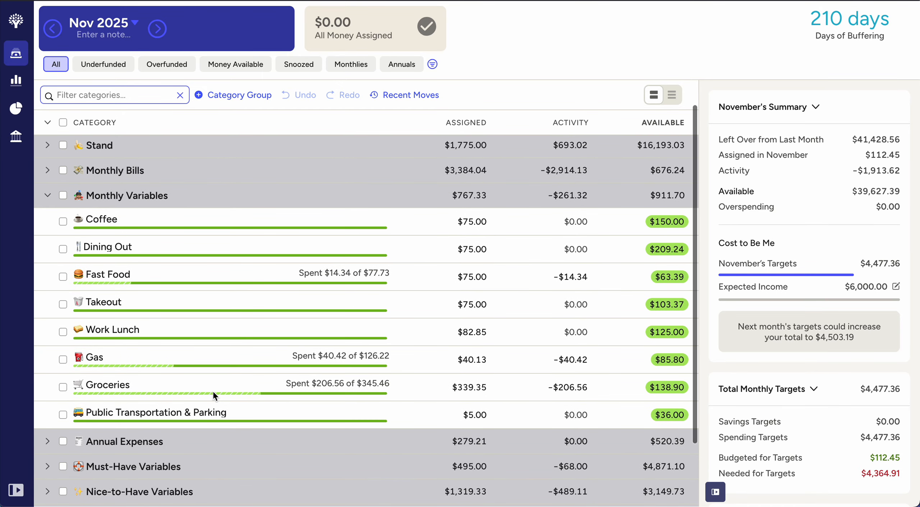
{"action": "left_click", "coordinate": [47, 195]}
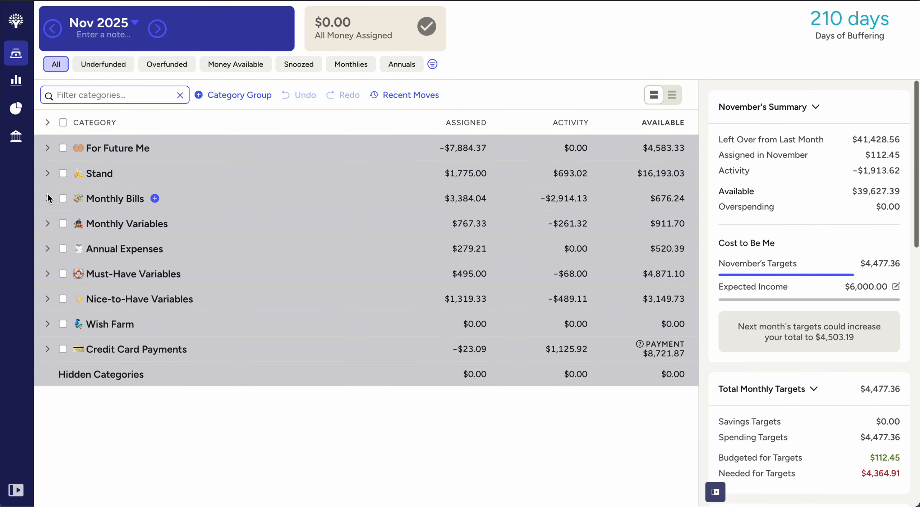
Expand the Annual Expenses group, examine the due dates and amounts in its category names, and collapse it.
{"action": "left_click", "coordinate": [47, 249]}
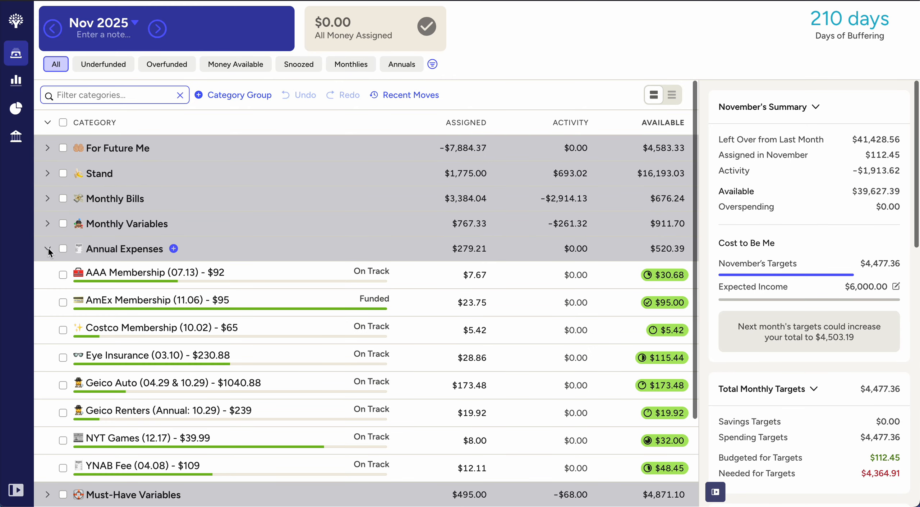
{"action": "scroll", "coordinate": [214, 320], "scroll_direction": "down", "scroll_amount": 1}
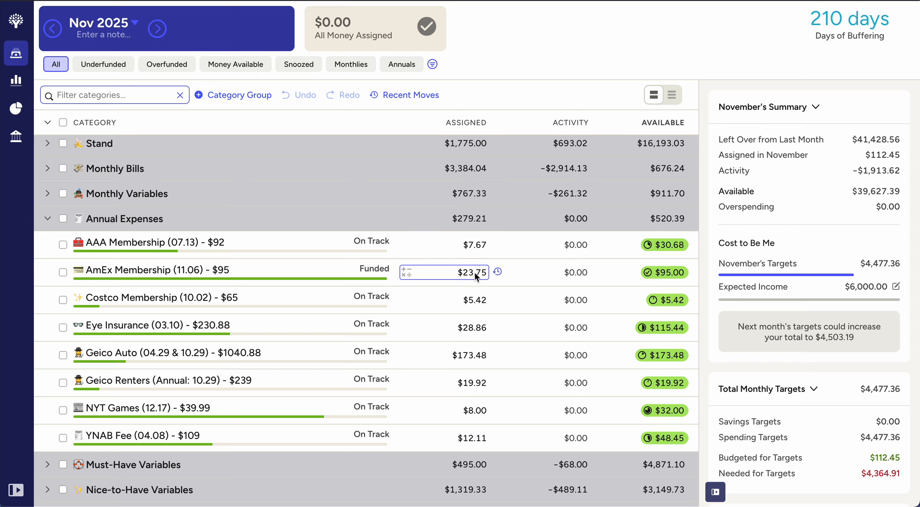
{"action": "left_click", "coordinate": [46, 217]}
Expand the Must-Have Variables group, review its categories from Auto Maintenance through Vision, and collapse it.
{"action": "left_click", "coordinate": [47, 273]}
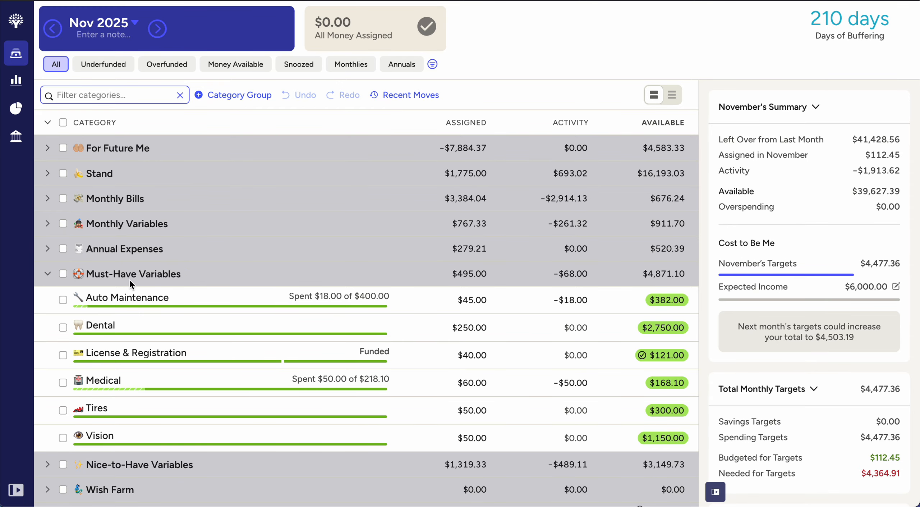
{"action": "left_click", "coordinate": [48, 274]}
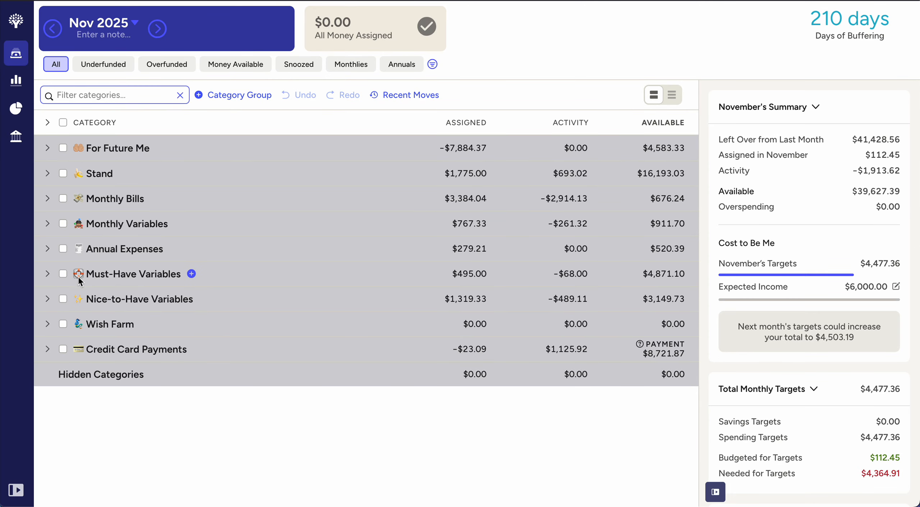
{"action": "left_click", "coordinate": [48, 273]}
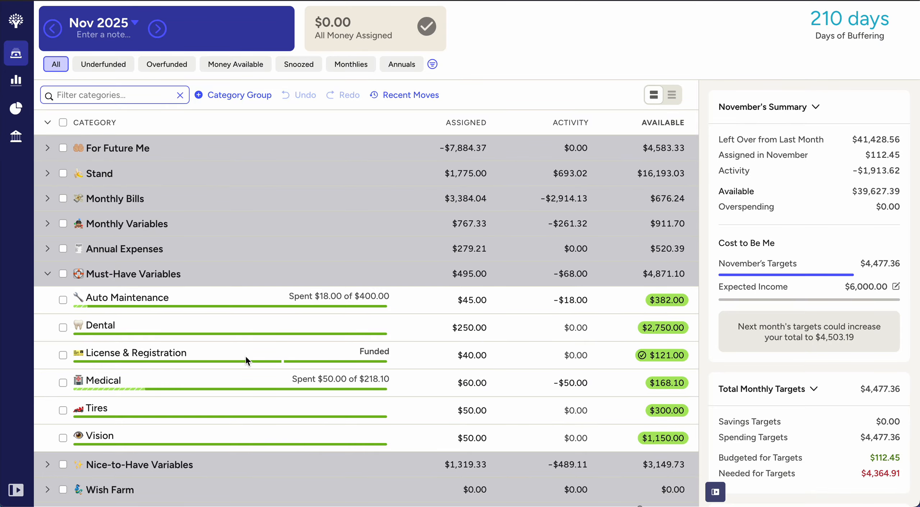
{"action": "scroll", "coordinate": [241, 381], "scroll_direction": "down", "scroll_amount": 2}
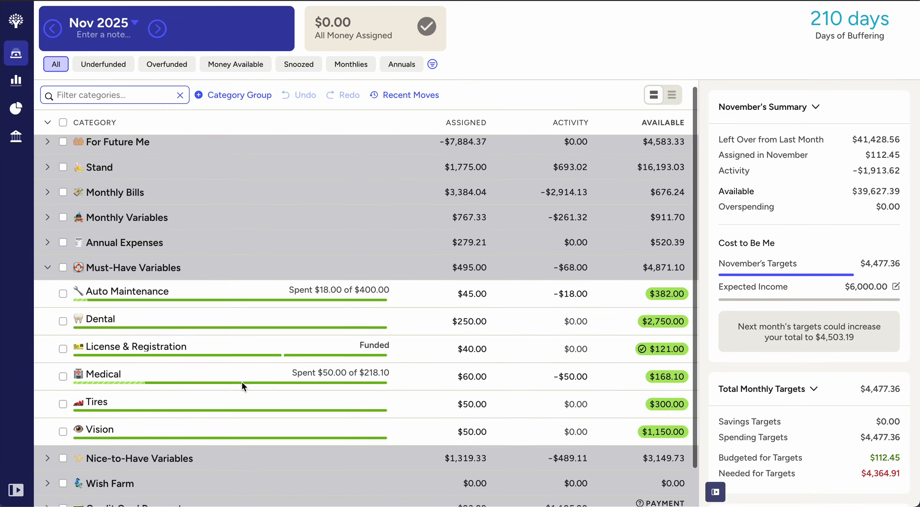
{"action": "left_click", "coordinate": [47, 259]}
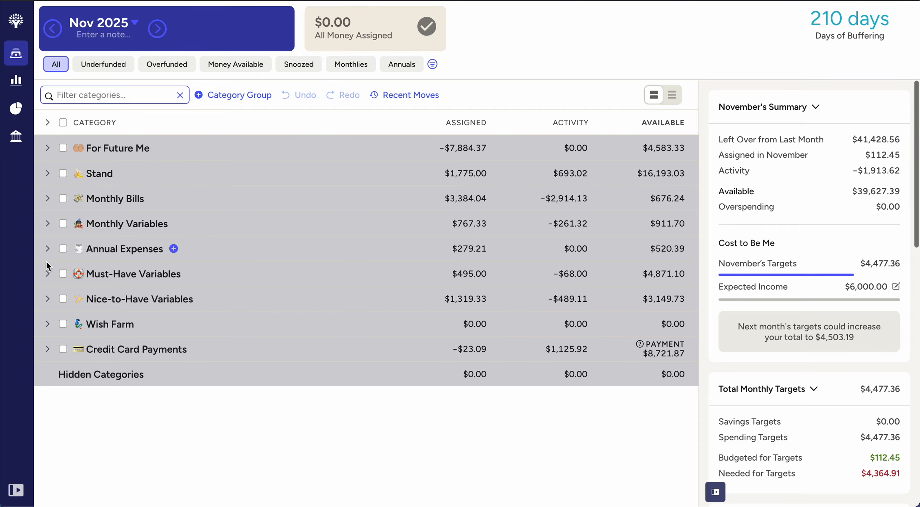
Expand the Nice-to-Have Variables group, review its categories from Christmas through Wellness, and collapse it.
{"action": "left_click", "coordinate": [48, 298]}
{"action": "scroll", "coordinate": [187, 337], "scroll_direction": "down", "scroll_amount": 3}
{"action": "scroll", "coordinate": [186, 336], "scroll_direction": "down", "scroll_amount": 2}
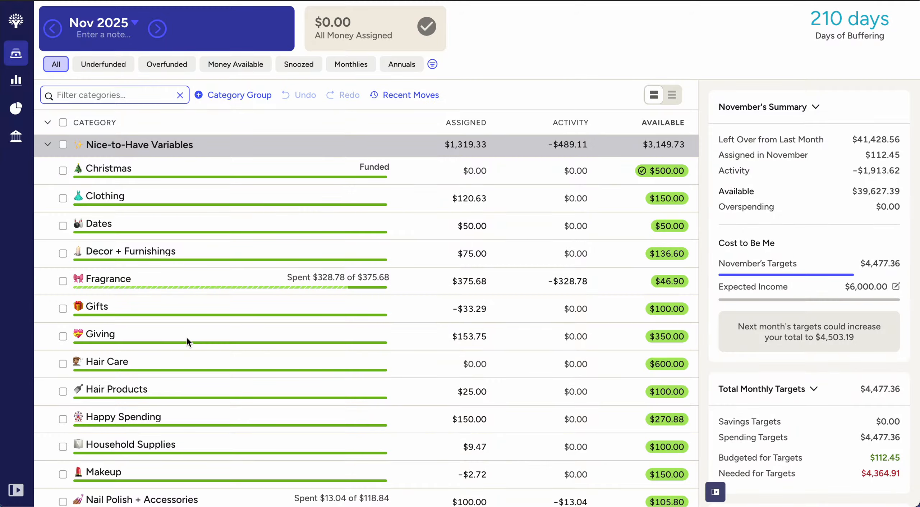
{"action": "scroll", "coordinate": [186, 337], "scroll_direction": "down", "scroll_amount": 3}
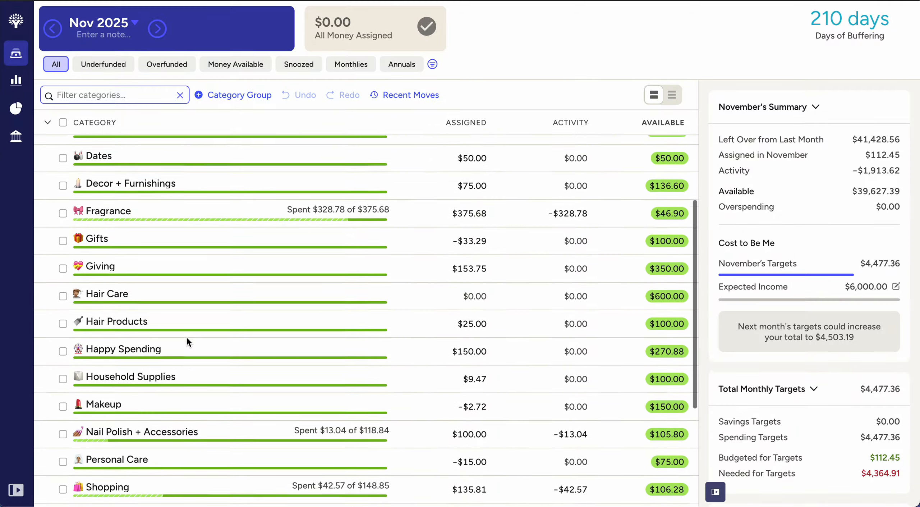
{"action": "scroll", "coordinate": [96, 218], "scroll_direction": "up", "scroll_amount": 3}
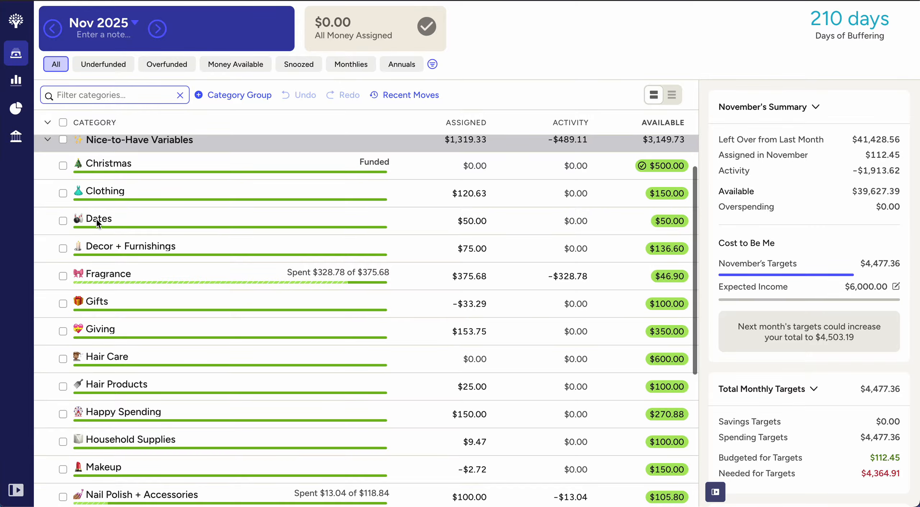
{"action": "scroll", "coordinate": [180, 394], "scroll_direction": "down", "scroll_amount": 6}
{"action": "scroll", "coordinate": [181, 394], "scroll_direction": "up", "scroll_amount": 3}
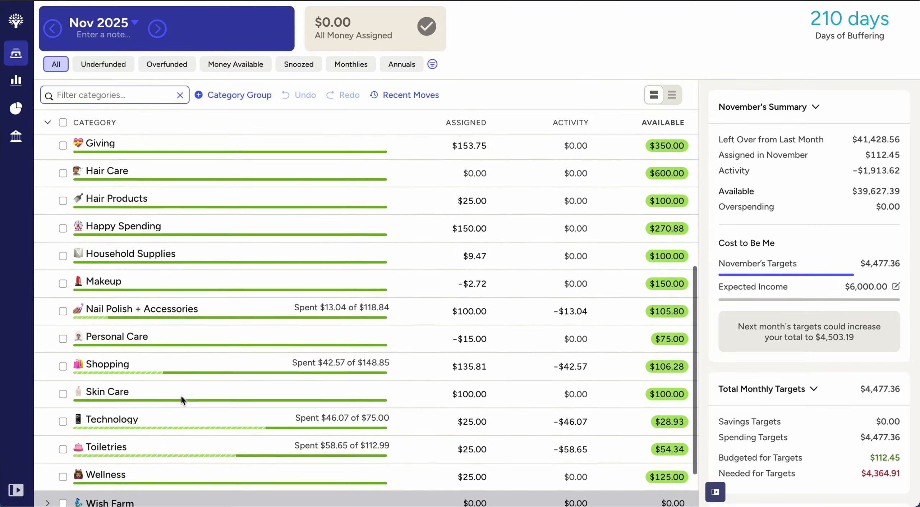
{"action": "scroll", "coordinate": [181, 396], "scroll_direction": "up", "scroll_amount": 4}
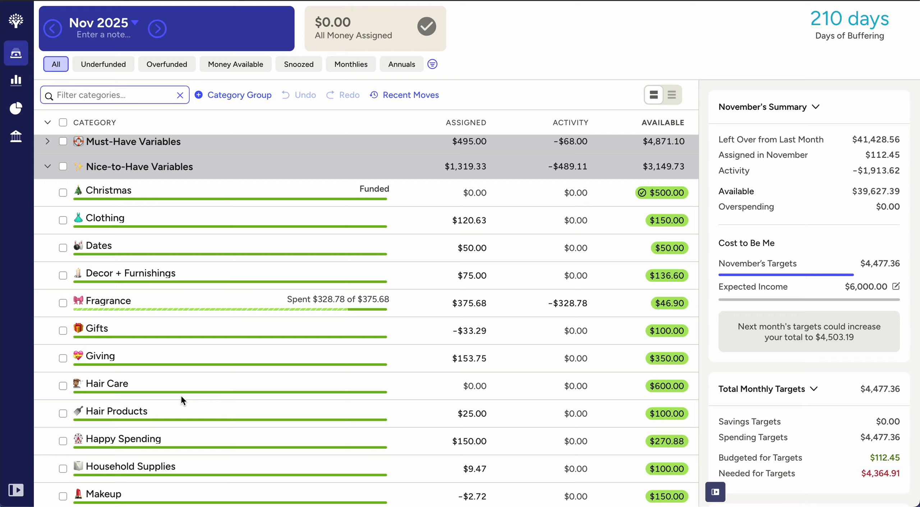
{"action": "left_click", "coordinate": [47, 167]}
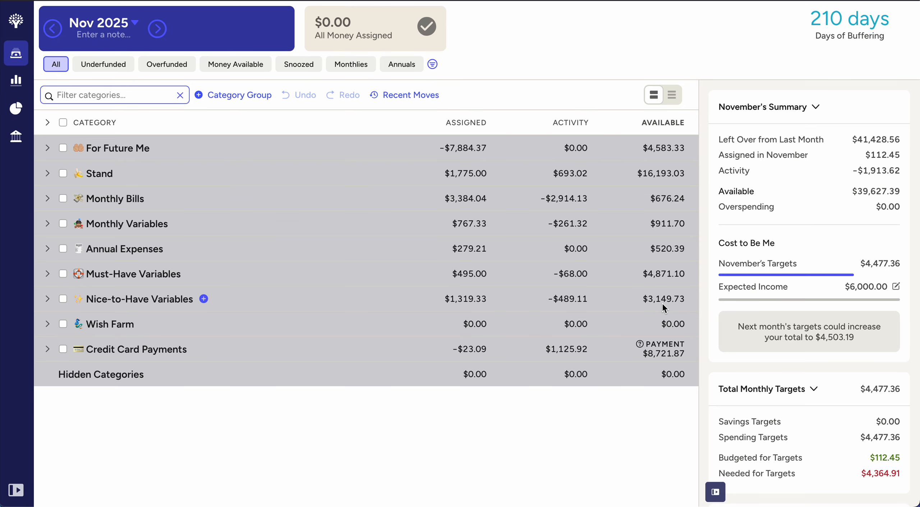
Reopen the Nice-to-Have Variables group, examine the assigned and available amounts of its categories from Christmas through Wellness, and collapse it.
{"action": "left_click", "coordinate": [47, 299]}
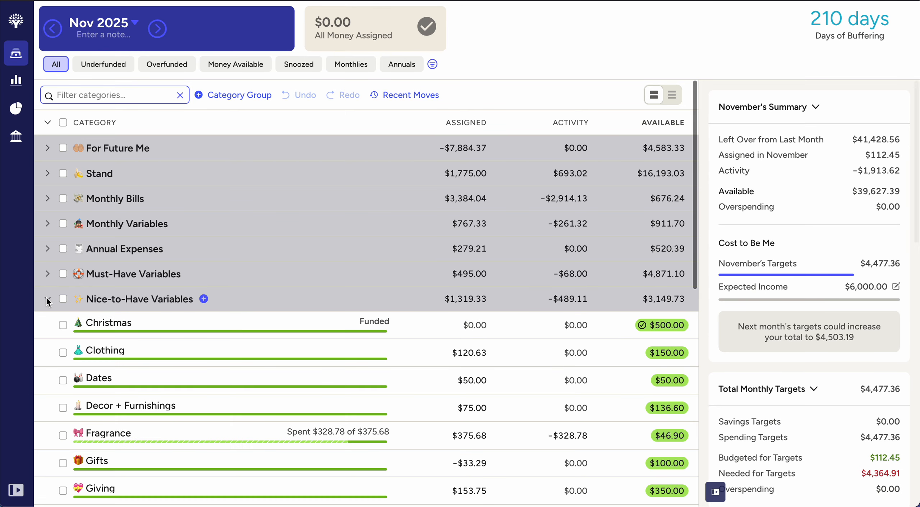
{"action": "scroll", "coordinate": [324, 396], "scroll_direction": "down", "scroll_amount": 3}
{"action": "scroll", "coordinate": [325, 395], "scroll_direction": "up", "scroll_amount": 3}
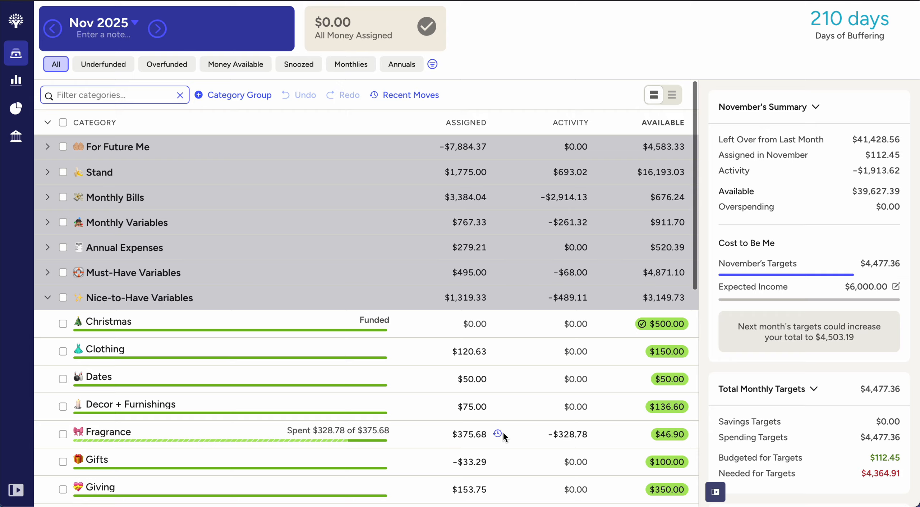
{"action": "scroll", "coordinate": [503, 430], "scroll_direction": "down", "scroll_amount": 2}
{"action": "scroll", "coordinate": [642, 464], "scroll_direction": "down", "scroll_amount": 3}
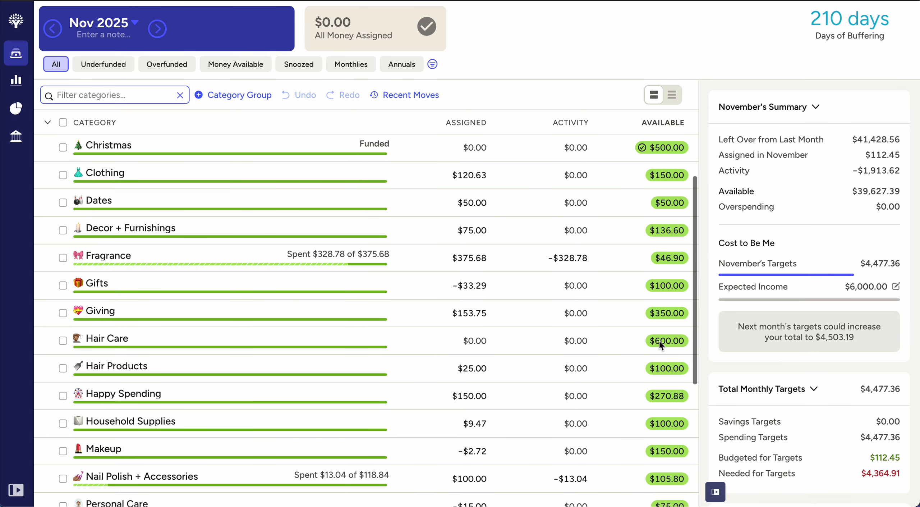
{"action": "scroll", "coordinate": [660, 341], "scroll_direction": "down", "scroll_amount": 6}
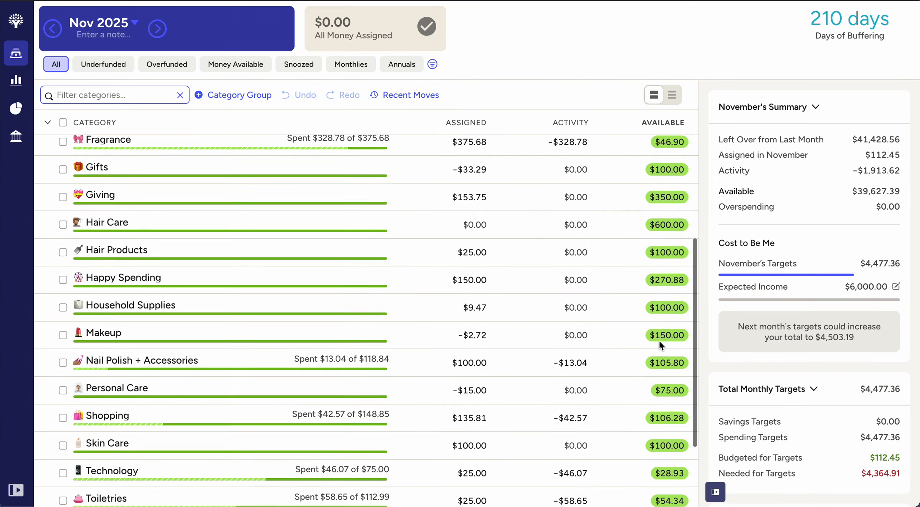
{"action": "scroll", "coordinate": [659, 339], "scroll_direction": "up", "scroll_amount": 7}
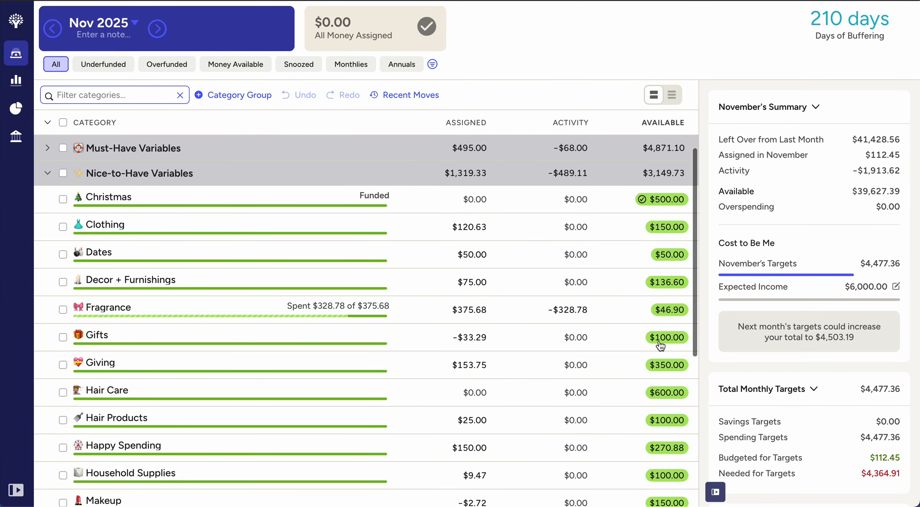
{"action": "scroll", "coordinate": [661, 345], "scroll_direction": "down", "scroll_amount": 3}
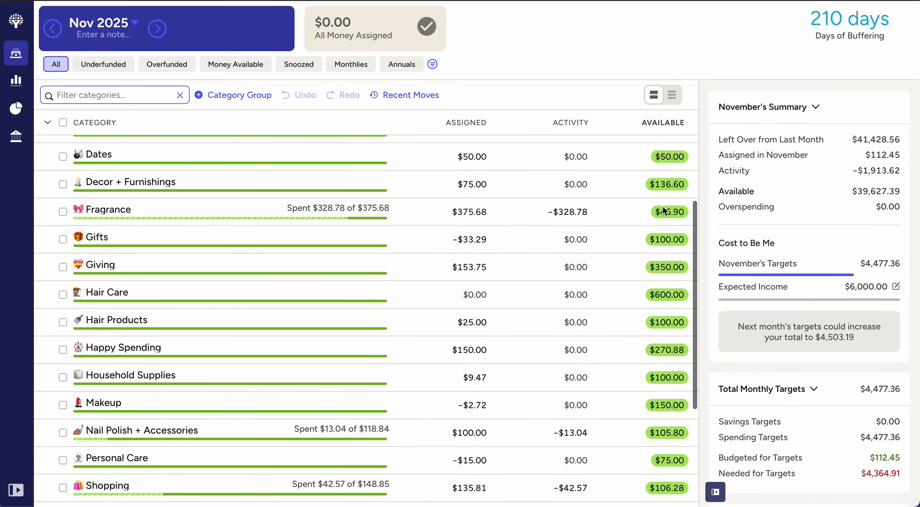
{"action": "scroll", "coordinate": [649, 208], "scroll_direction": "up", "scroll_amount": 4}
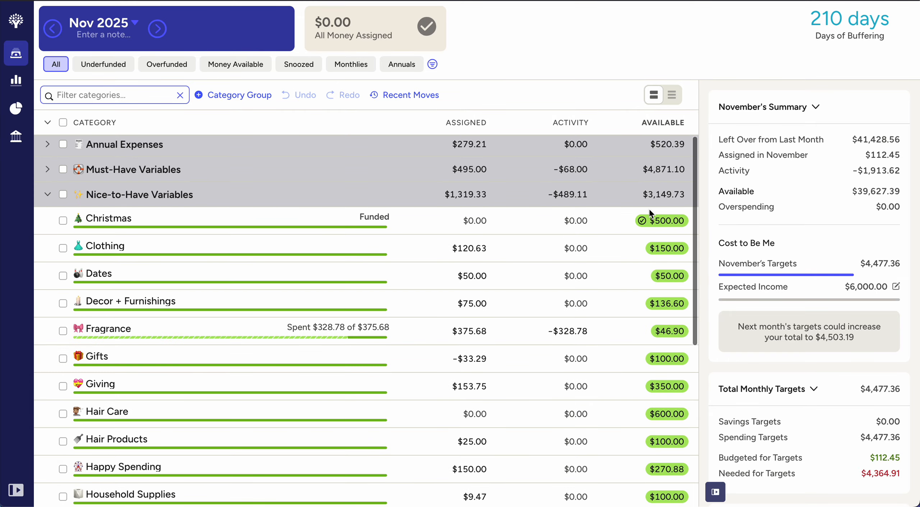
{"action": "scroll", "coordinate": [640, 278], "scroll_direction": "down", "scroll_amount": 7}
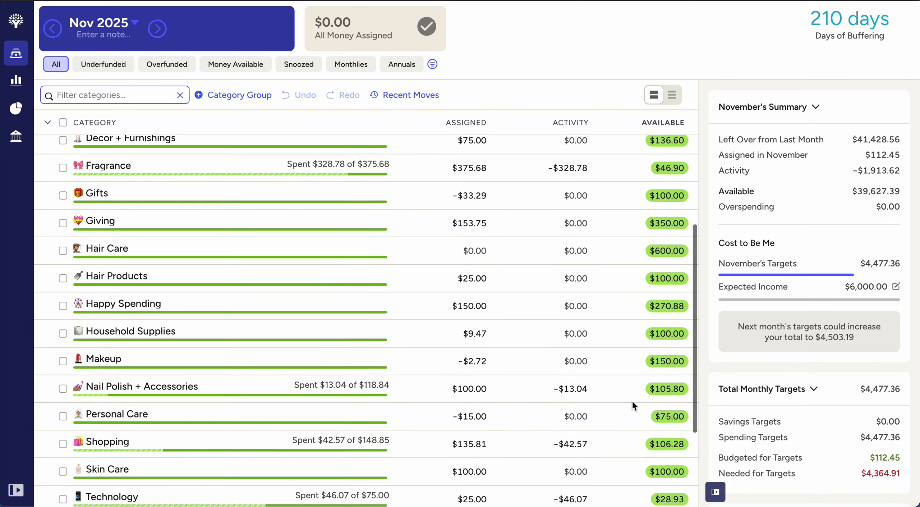
{"action": "scroll", "coordinate": [648, 295], "scroll_direction": "up", "scroll_amount": 1}
{"action": "scroll", "coordinate": [647, 296], "scroll_direction": "up", "scroll_amount": 3}
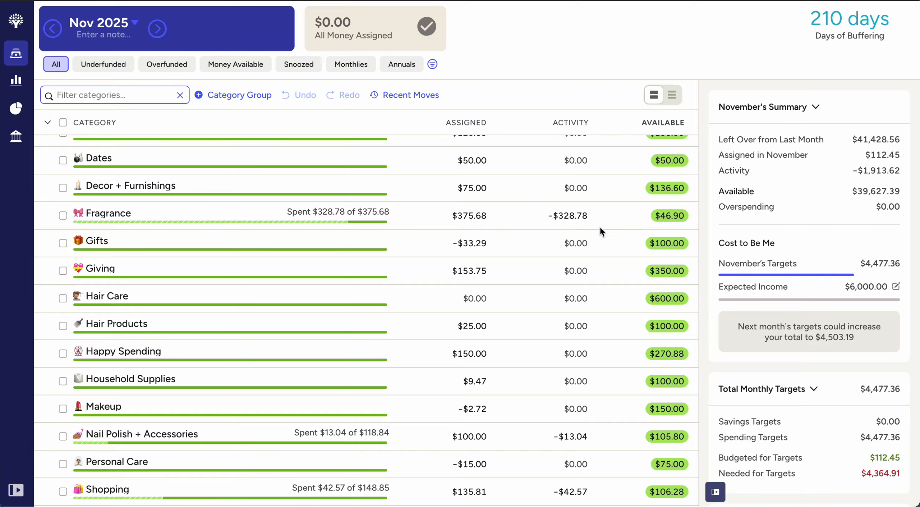
{"action": "scroll", "coordinate": [607, 292], "scroll_direction": "down", "scroll_amount": 5}
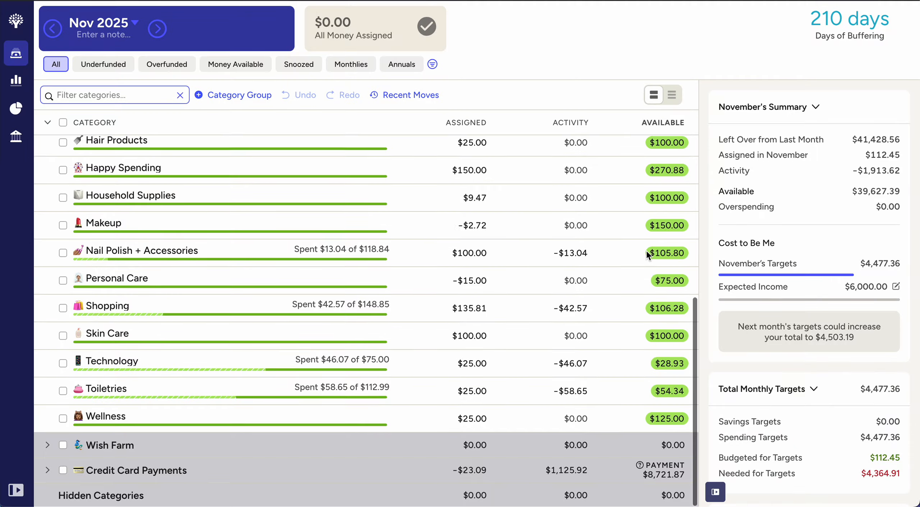
{"action": "scroll", "coordinate": [646, 250], "scroll_direction": "up", "scroll_amount": 6}
{"action": "scroll", "coordinate": [659, 374], "scroll_direction": "up", "scroll_amount": 2}
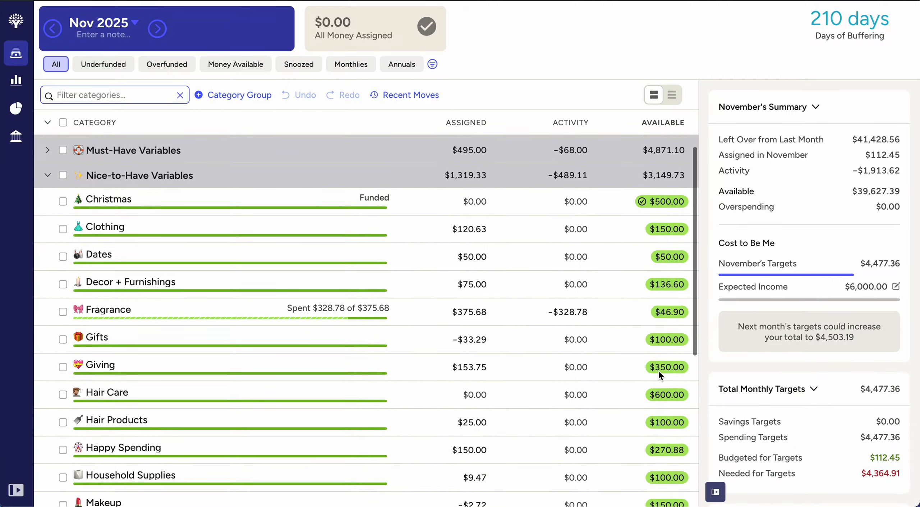
{"action": "scroll", "coordinate": [660, 374], "scroll_direction": "down", "scroll_amount": 3}
{"action": "scroll", "coordinate": [656, 335], "scroll_direction": "up", "scroll_amount": 4}
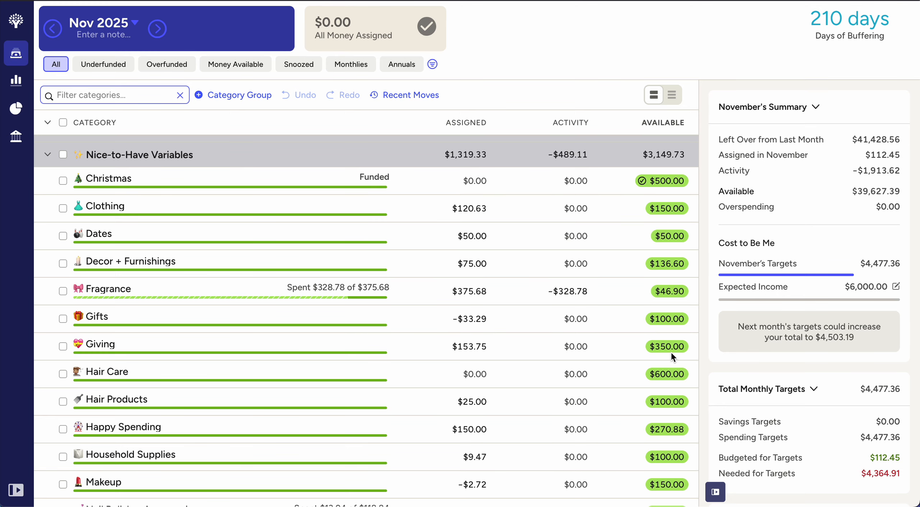
{"action": "scroll", "coordinate": [595, 364], "scroll_direction": "down", "scroll_amount": 6}
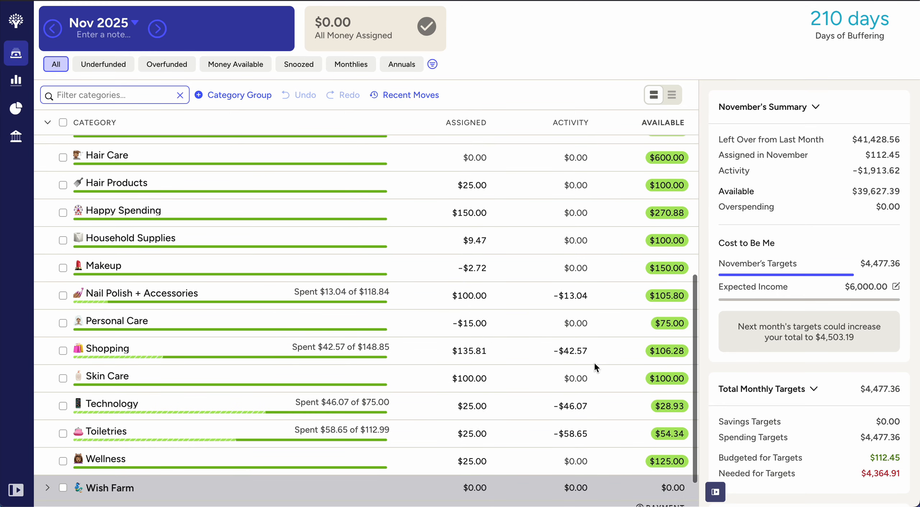
{"action": "scroll", "coordinate": [594, 361], "scroll_direction": "up", "scroll_amount": 10}
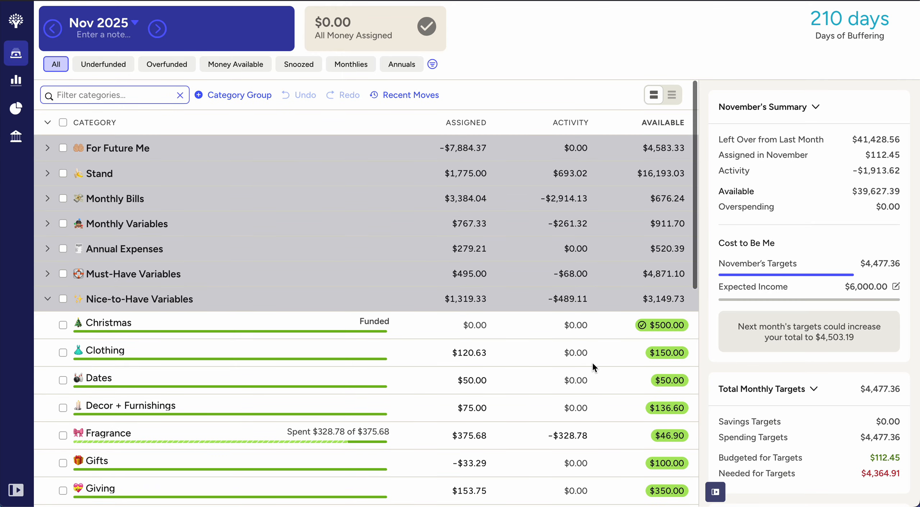
{"action": "left_click", "coordinate": [47, 298]}
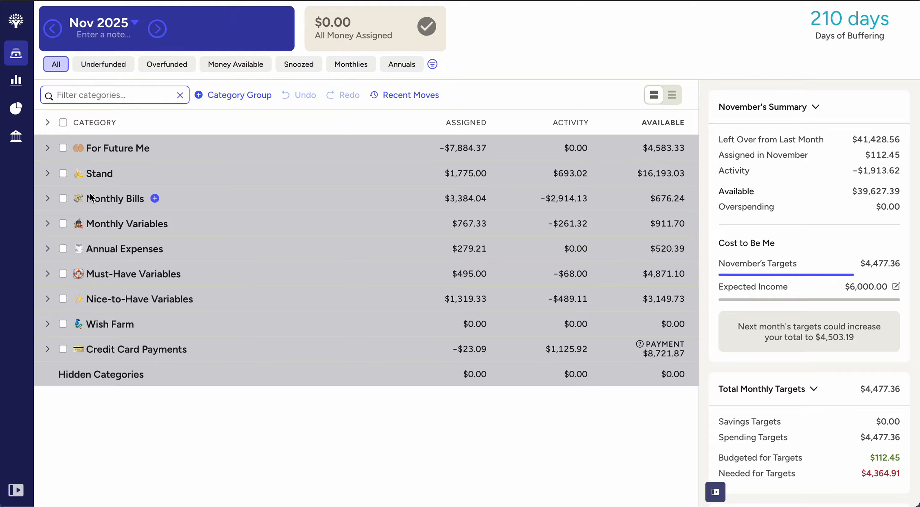
Open the Spending Breakdown report and show its spending by category groups.
{"action": "left_click", "coordinate": [15, 108]}
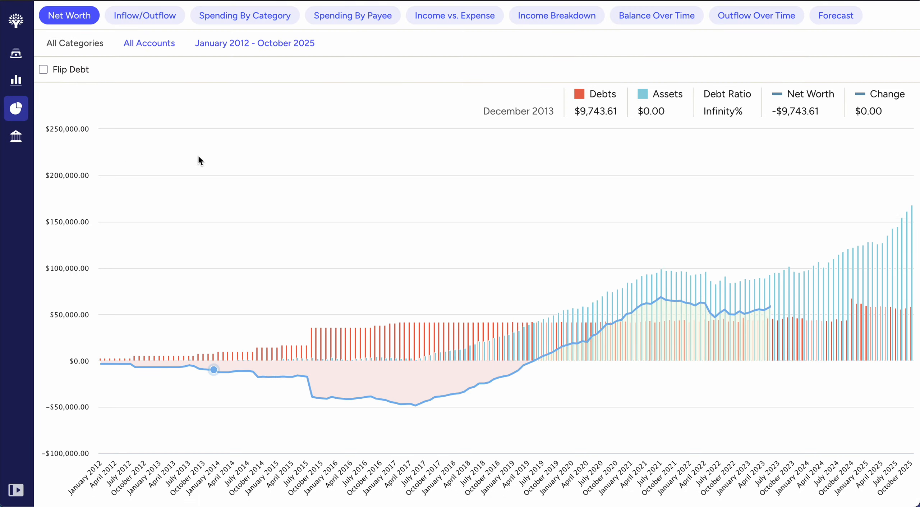
{"action": "left_click", "coordinate": [12, 79]}
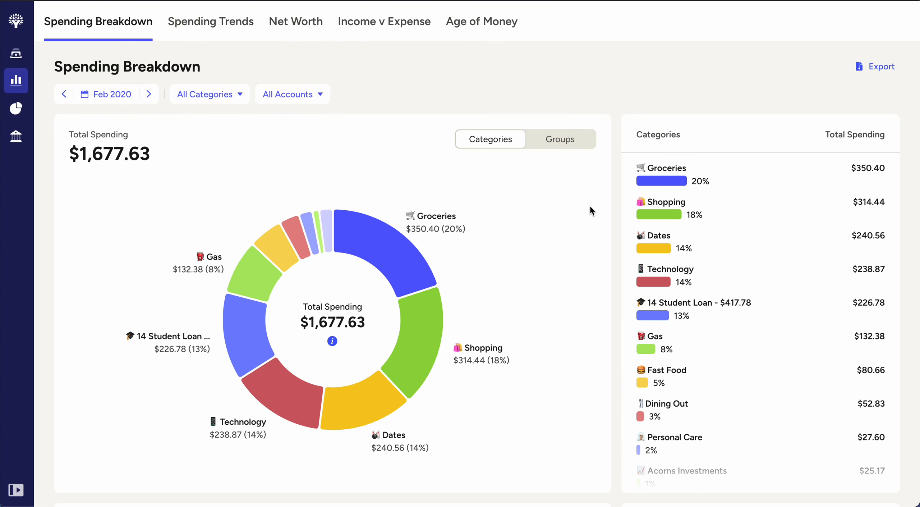
{"action": "left_click", "coordinate": [561, 140]}
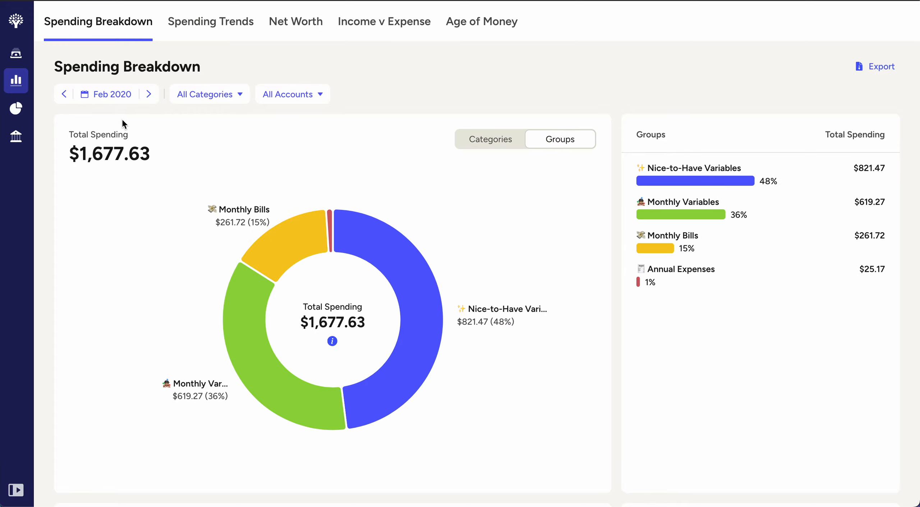
Set the report period to This Month and step back month by month to August 2025 to compare group spending.
{"action": "left_click", "coordinate": [111, 97]}
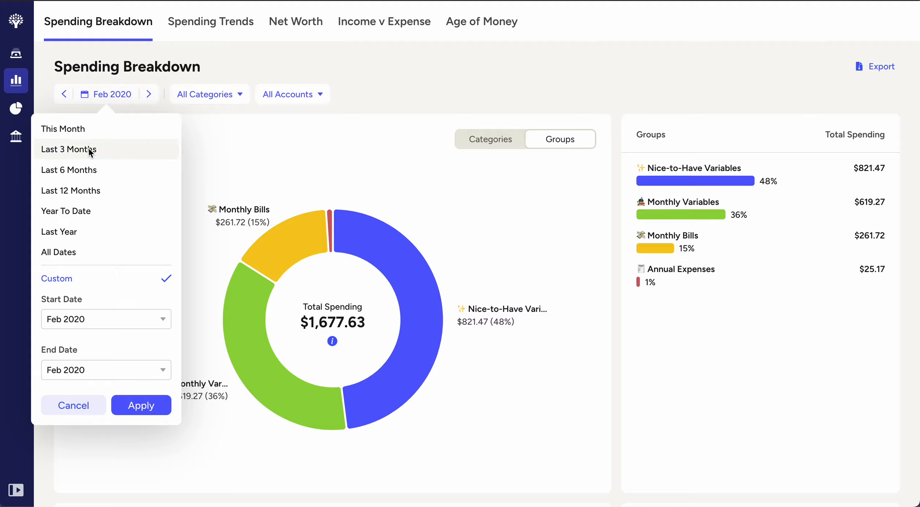
{"action": "left_click", "coordinate": [84, 130]}
{"action": "left_click", "coordinate": [64, 95]}
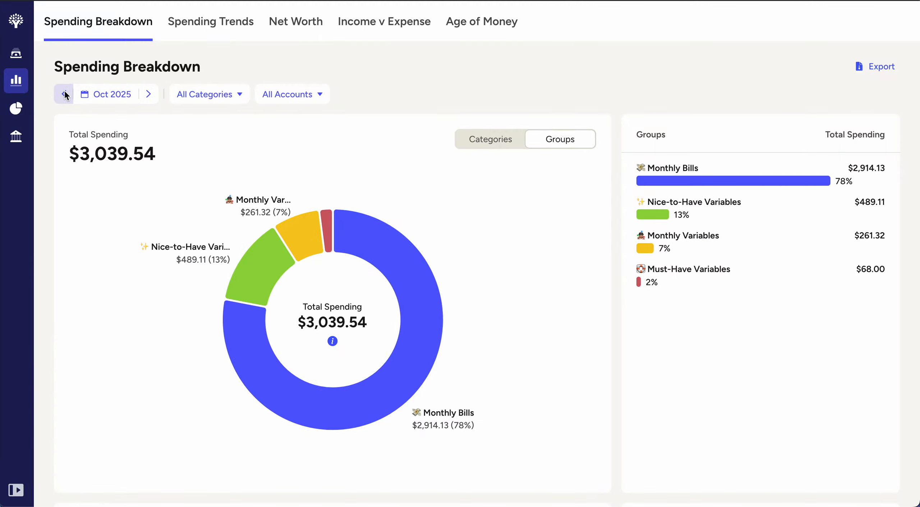
{"action": "left_click", "coordinate": [65, 95]}
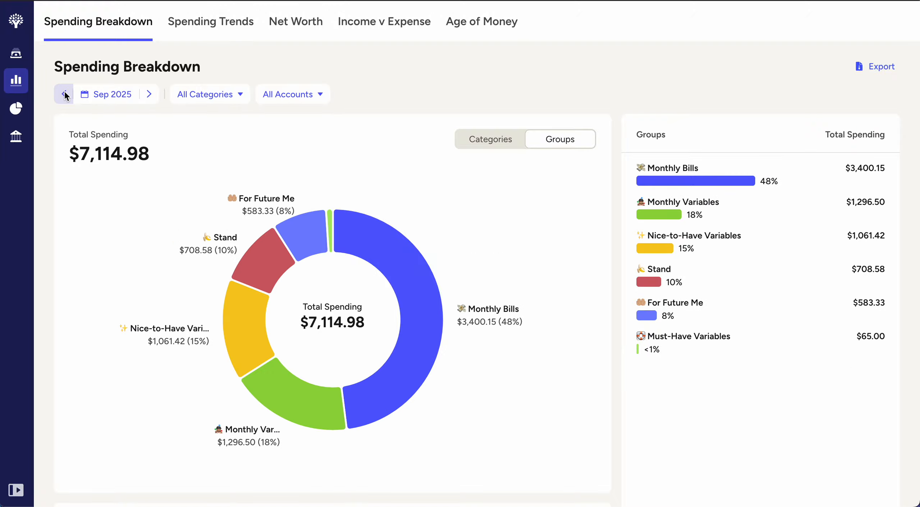
{"action": "left_click", "coordinate": [65, 94]}
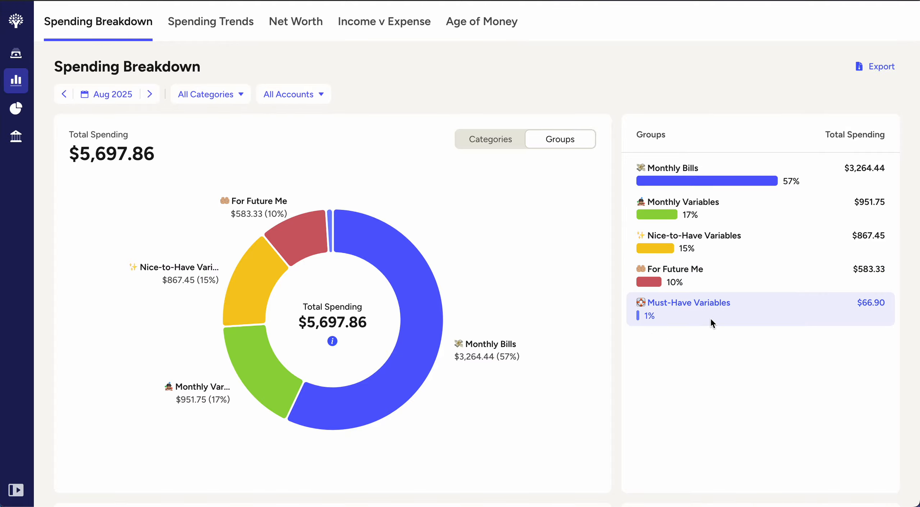
Show the August 2025 spending by individual categories and review the full list from Rent through iCloud.
{"action": "left_click", "coordinate": [492, 139]}
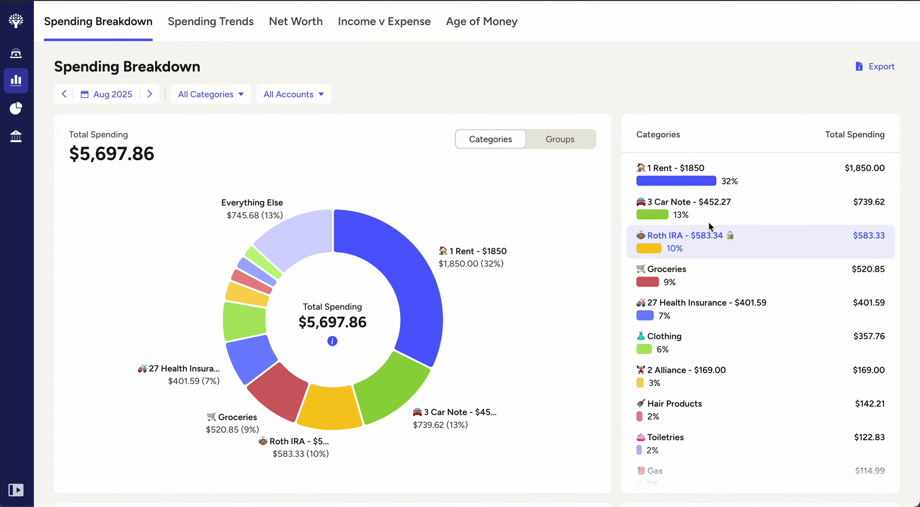
{"action": "scroll", "coordinate": [705, 356], "scroll_direction": "down", "scroll_amount": 2}
{"action": "scroll", "coordinate": [705, 356], "scroll_direction": "up", "scroll_amount": 2}
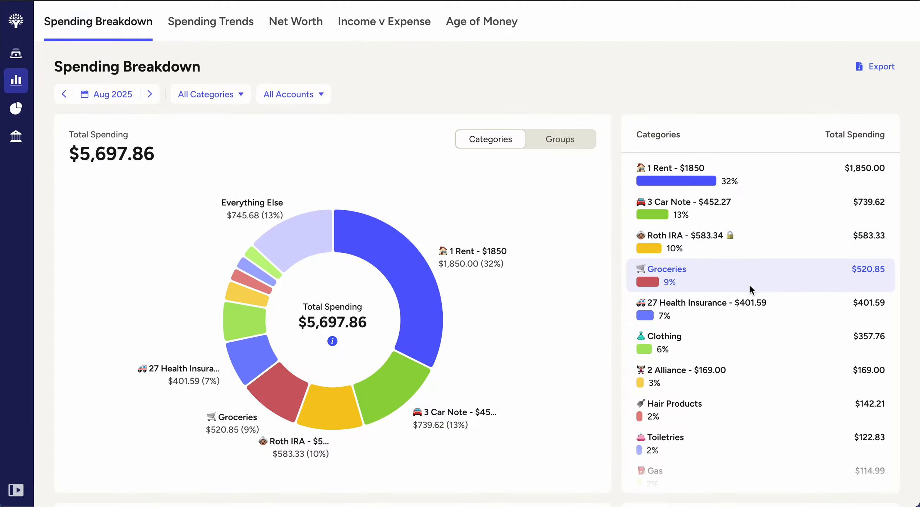
{"action": "scroll", "coordinate": [740, 311], "scroll_direction": "down", "scroll_amount": 2}
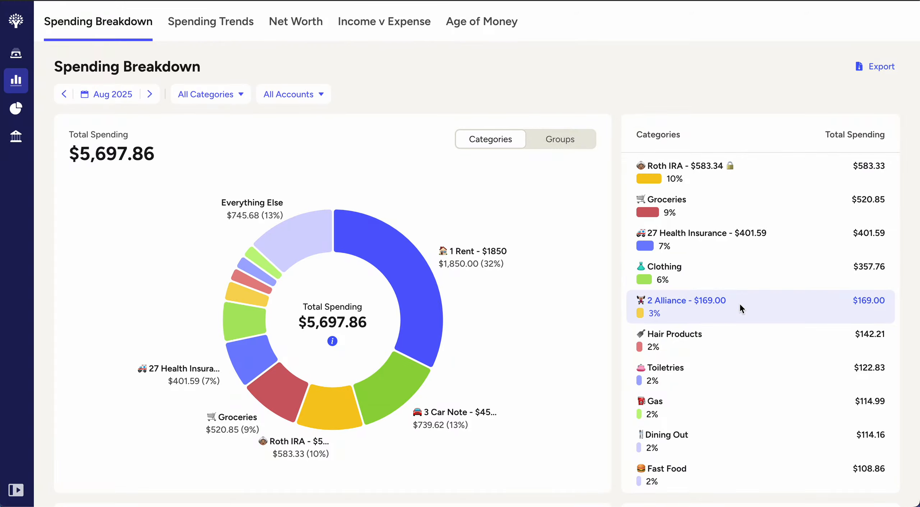
{"action": "scroll", "coordinate": [736, 339], "scroll_direction": "down", "scroll_amount": 3}
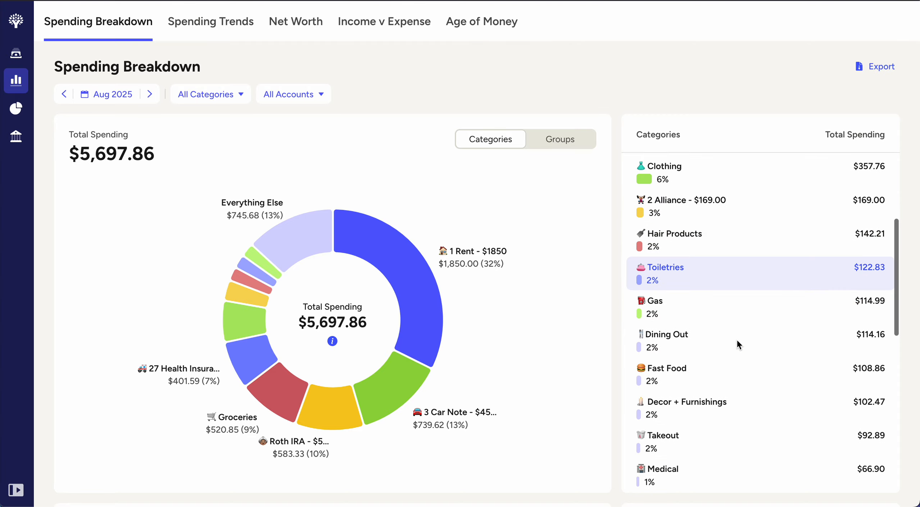
{"action": "scroll", "coordinate": [733, 386], "scroll_direction": "down", "scroll_amount": 10}
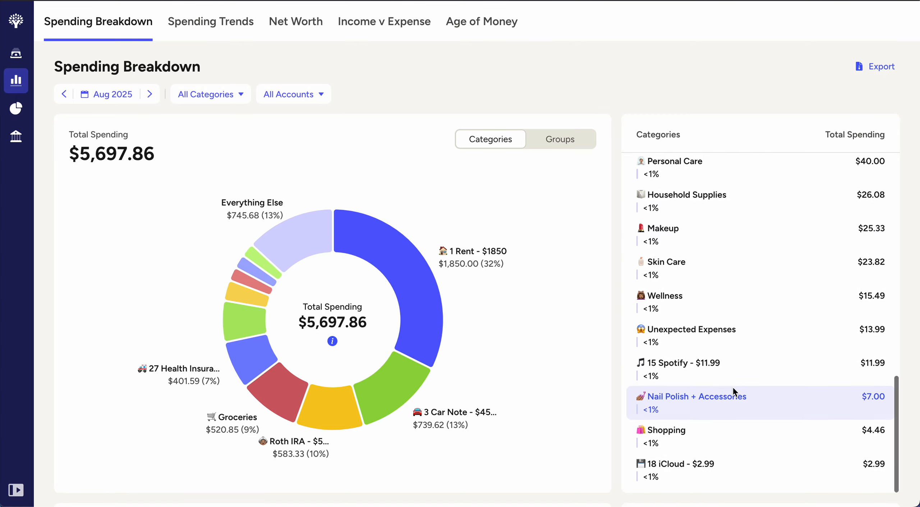
{"action": "scroll", "coordinate": [734, 388], "scroll_direction": "up", "scroll_amount": 15}
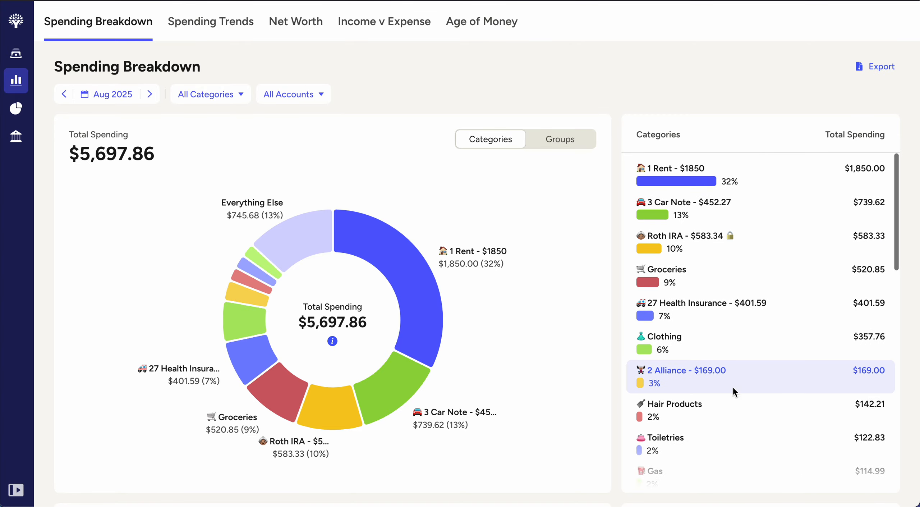
Compare the August 2025 breakdown by groups with the one by categories, and return to the budget plan.
{"action": "left_click", "coordinate": [556, 139]}
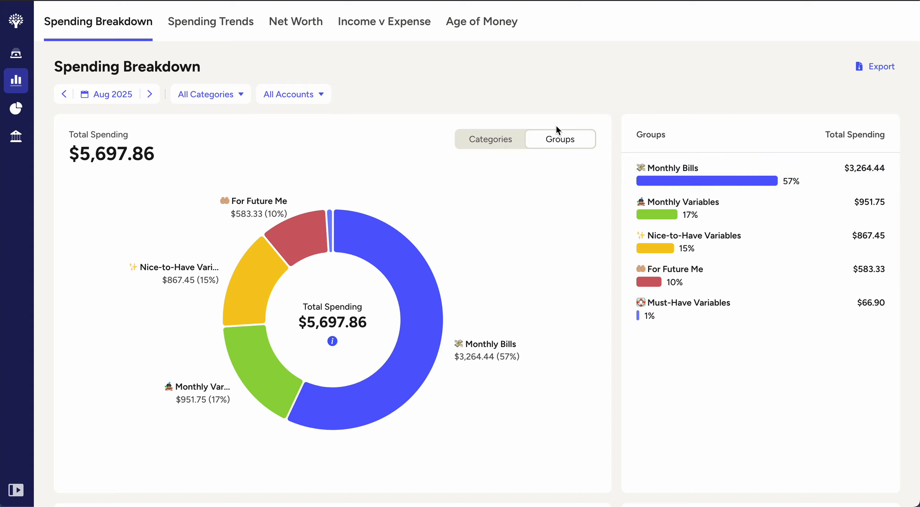
{"action": "left_click", "coordinate": [492, 141]}
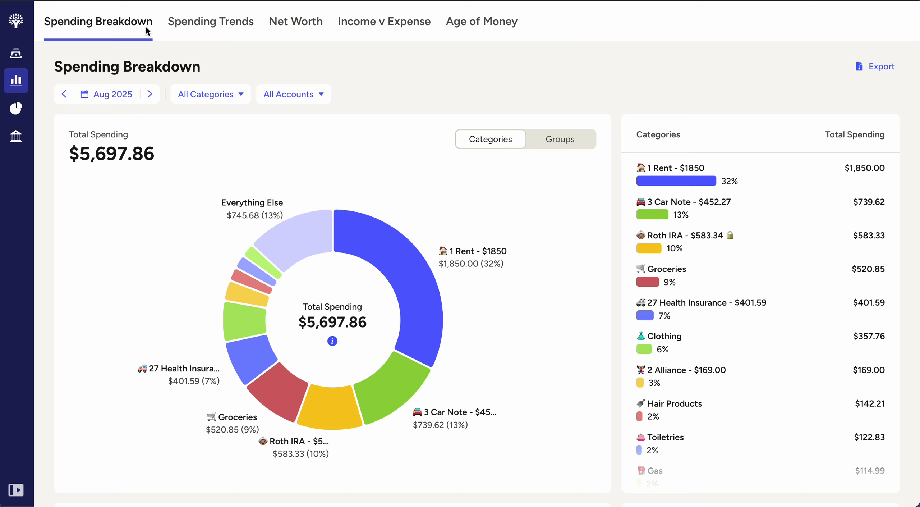
{"action": "left_click", "coordinate": [16, 54]}
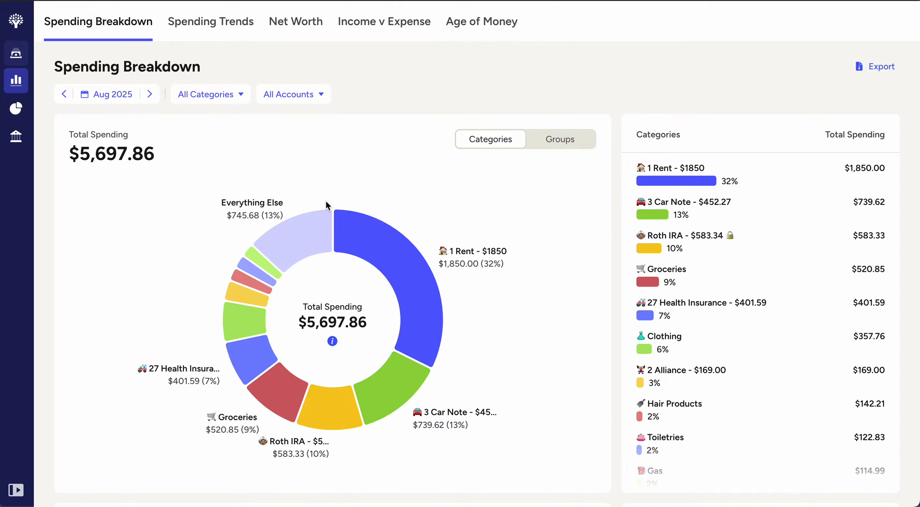